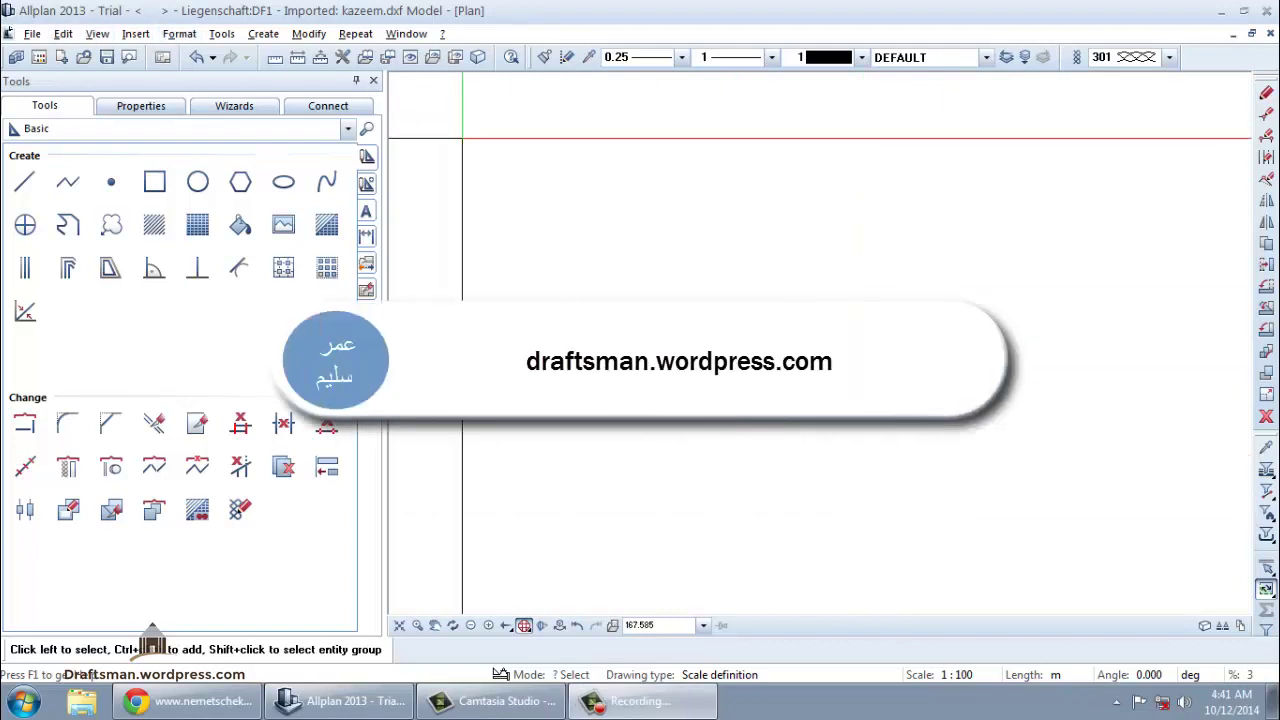
- From the Basic palette, draw four connected line segments forming an open outline
click(311, 132)
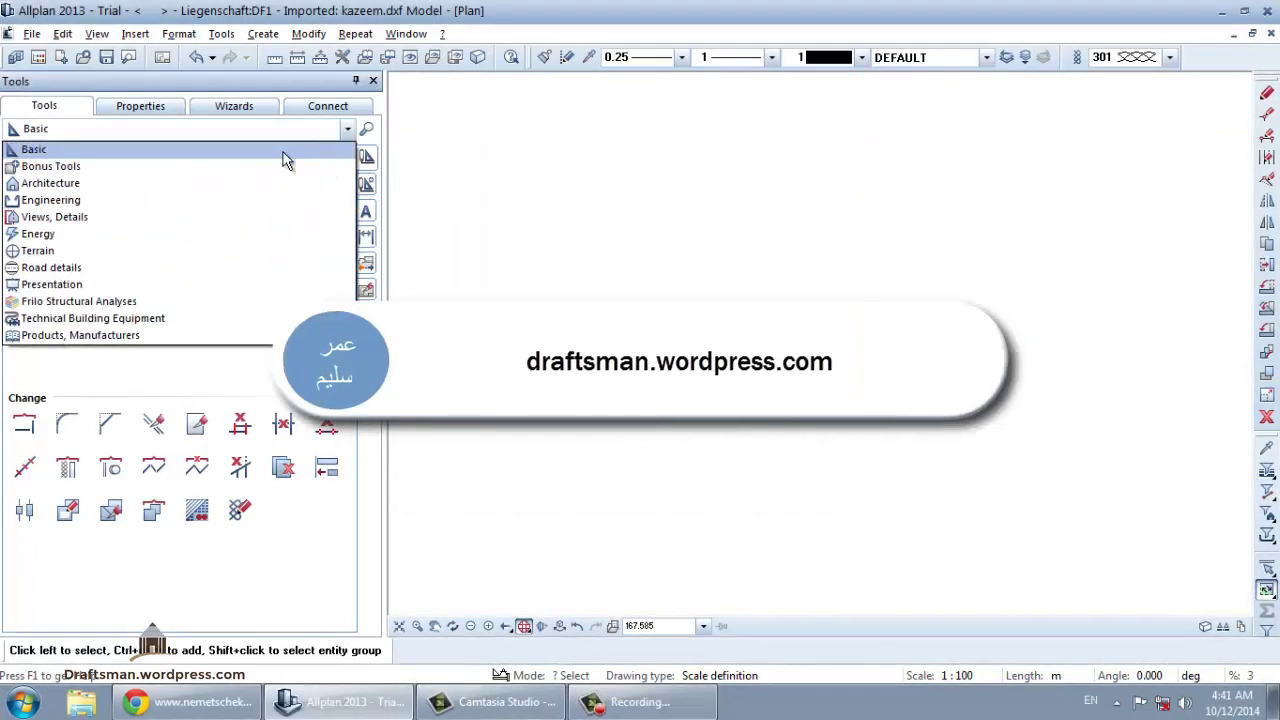
click(139, 150)
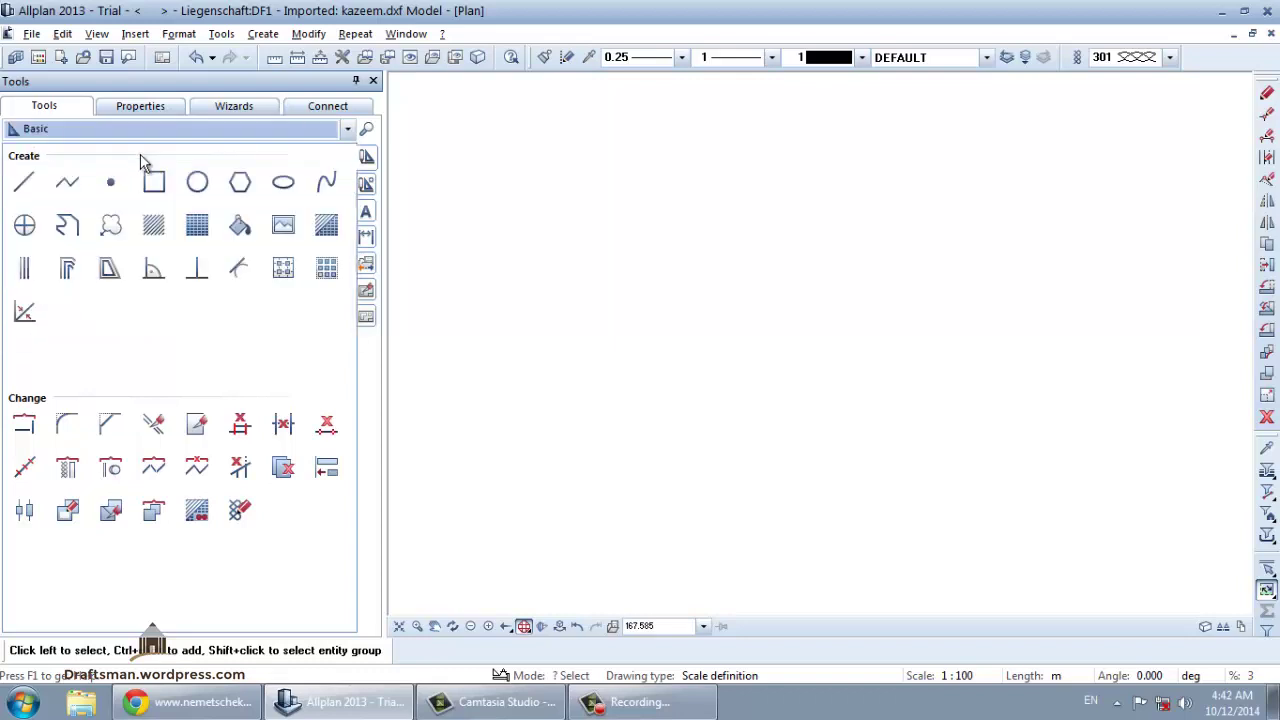
click(25, 182)
click(469, 120)
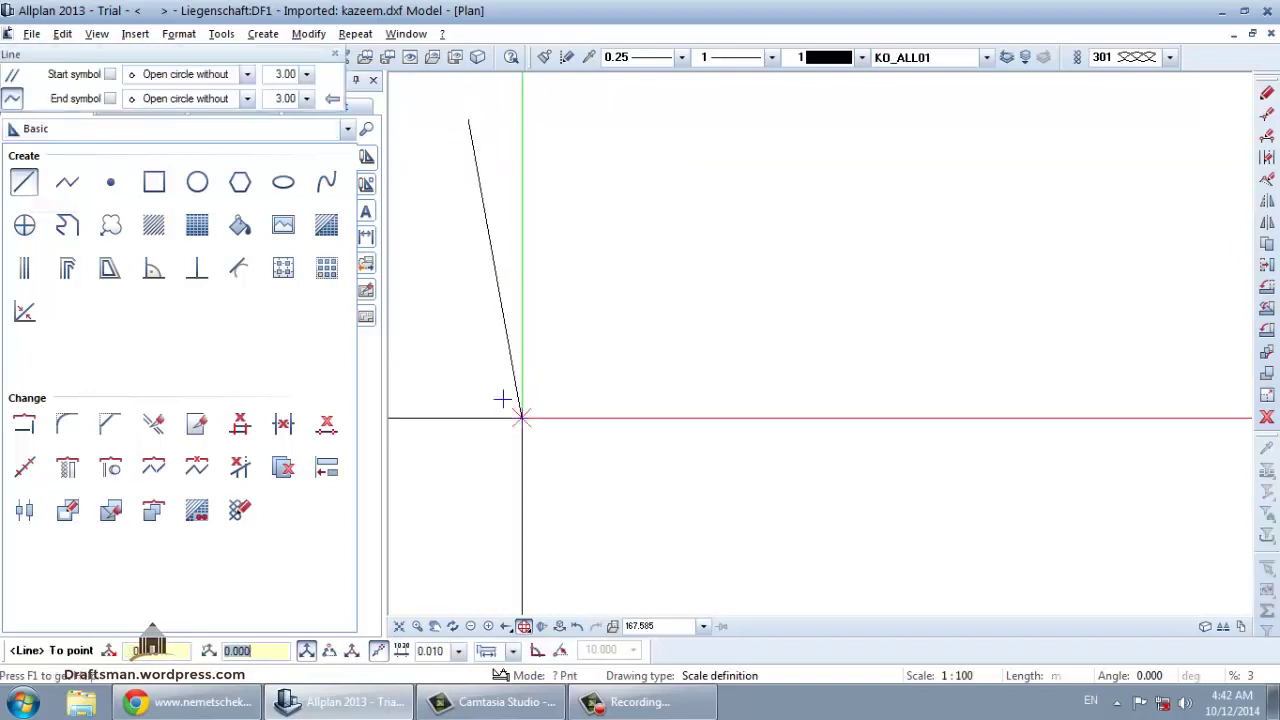
click(520, 418)
click(845, 476)
click(971, 265)
click(597, 183)
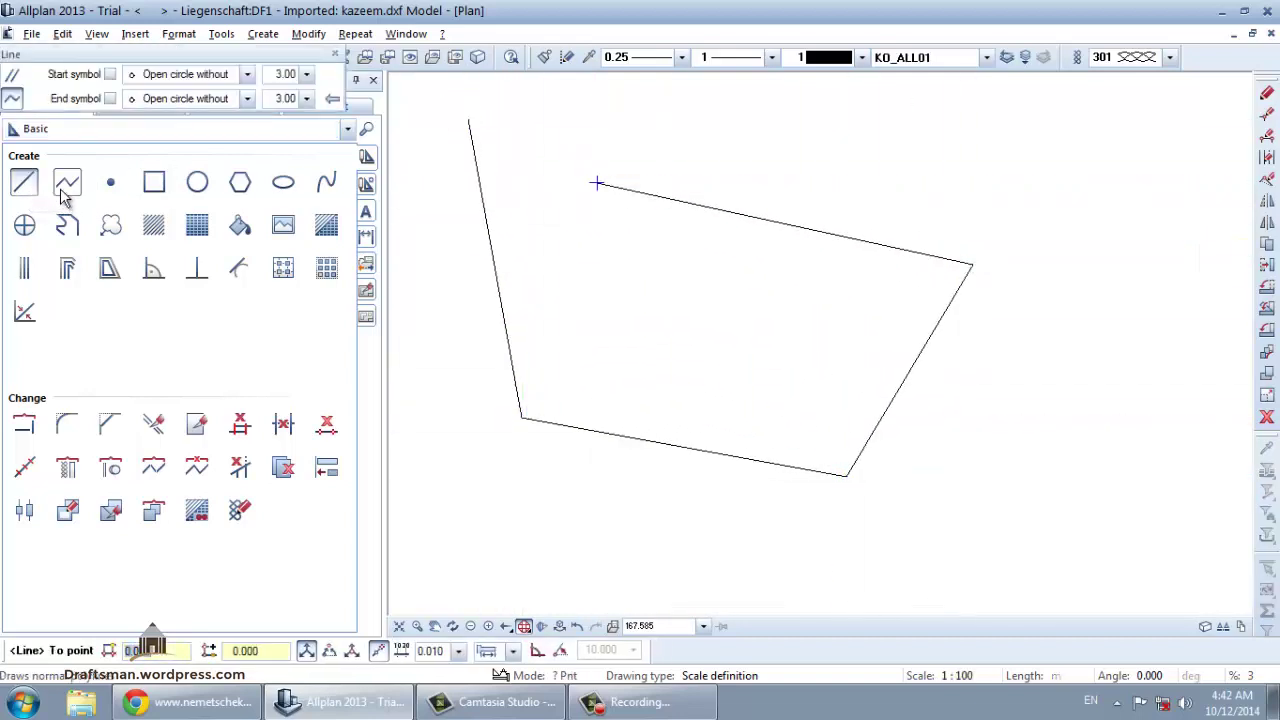
key(Escape)
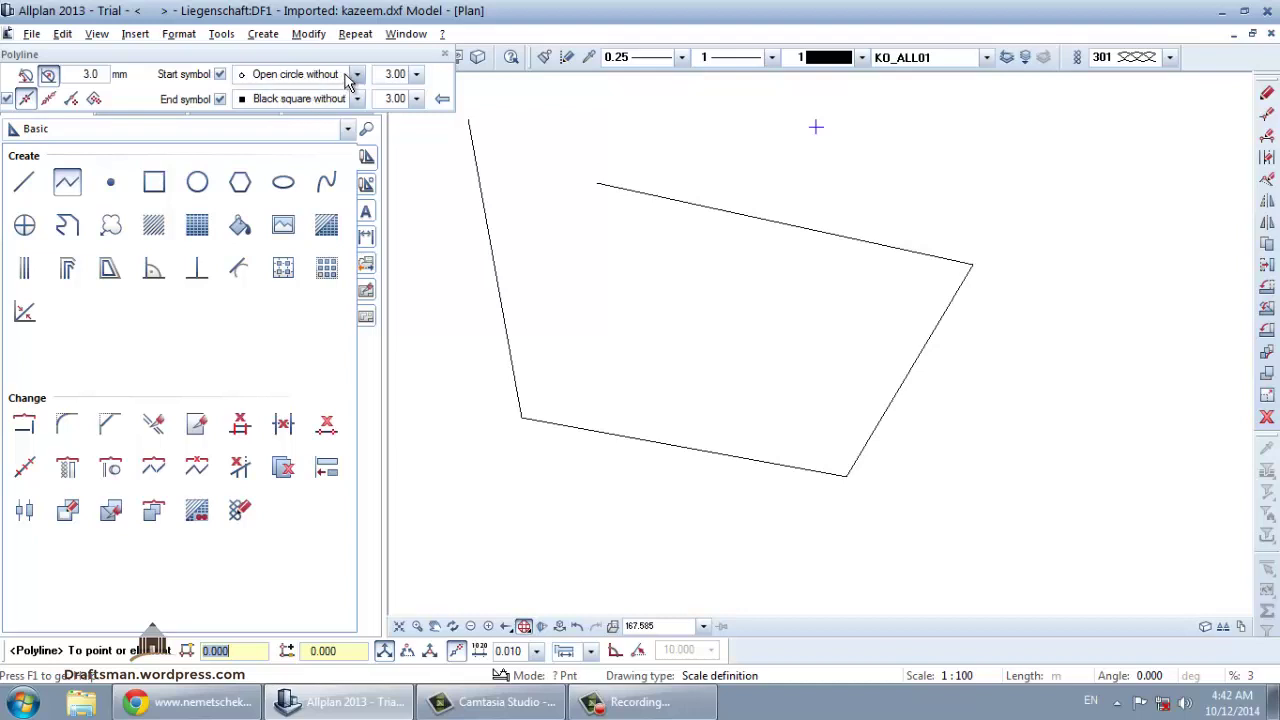
- Draw a polyline across the outline with an open-circle start symbol and black-square end symbol
click(221, 100)
click(929, 374)
click(723, 518)
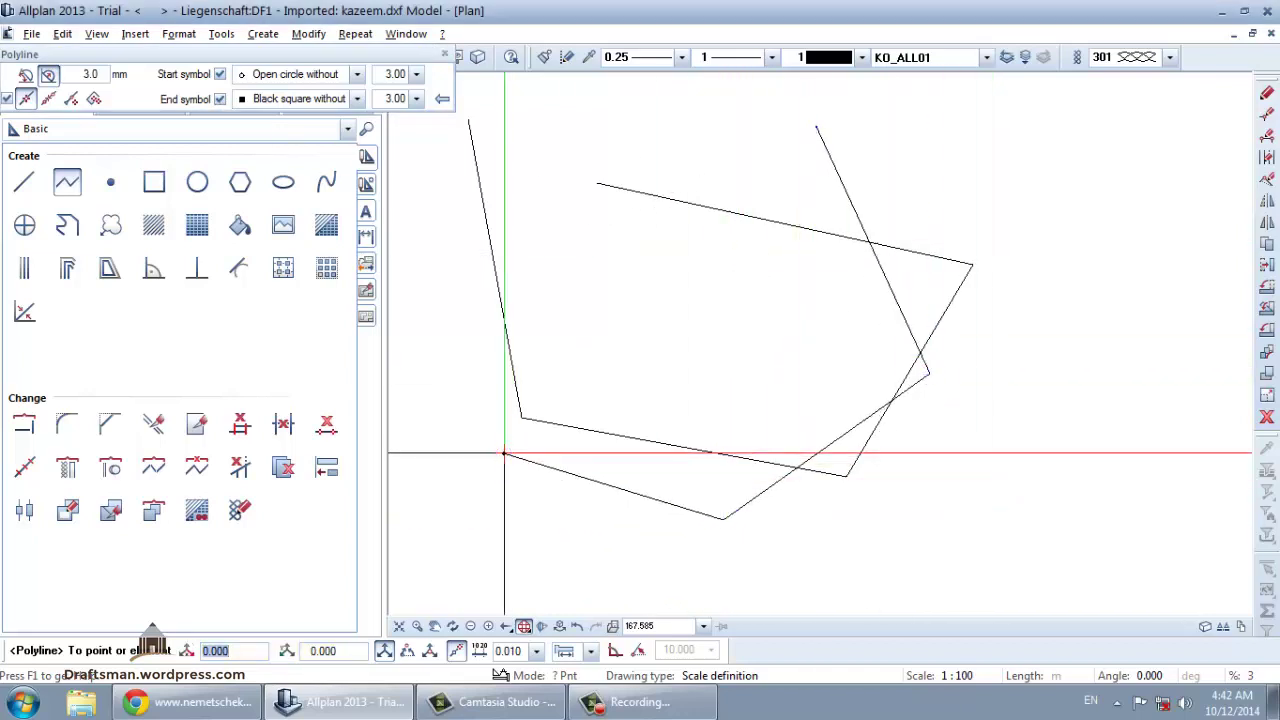
key(Escape)
scroll(680, 315, up, 3)
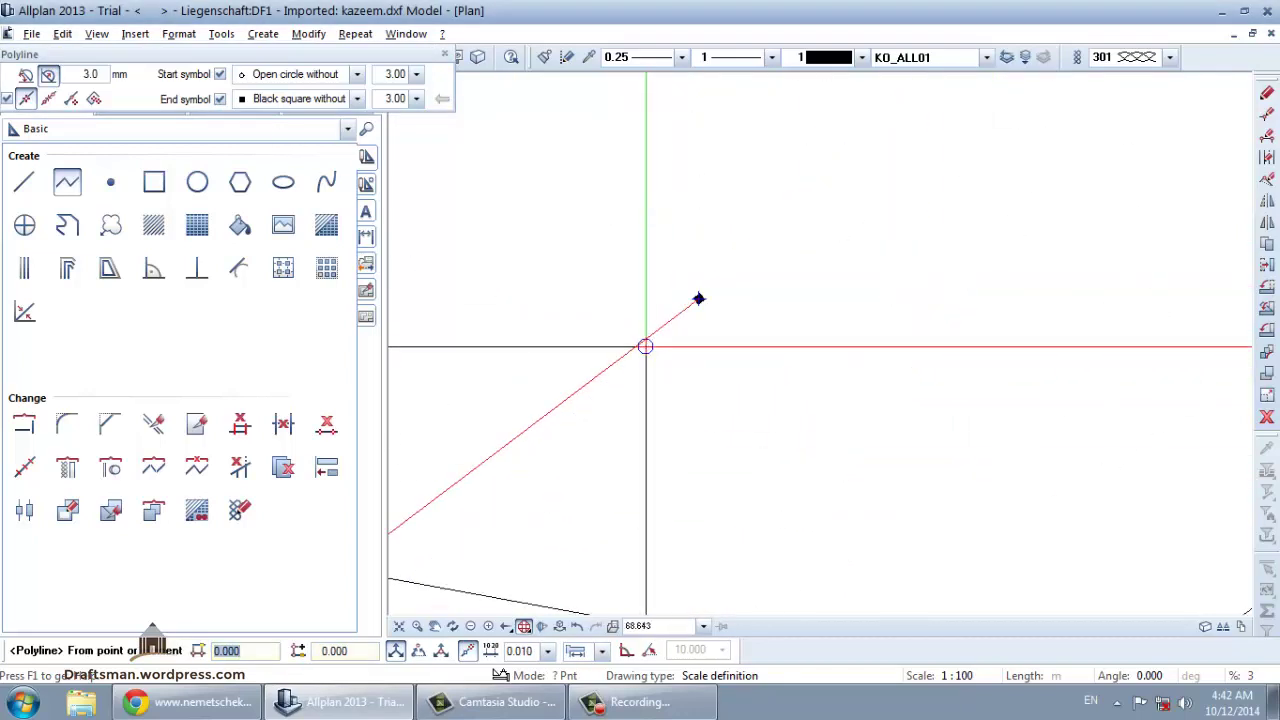
scroll(645, 346, up, 2)
scroll(731, 277, down, 2)
scroll(591, 386, down, 3)
scroll(557, 360, up, 1)
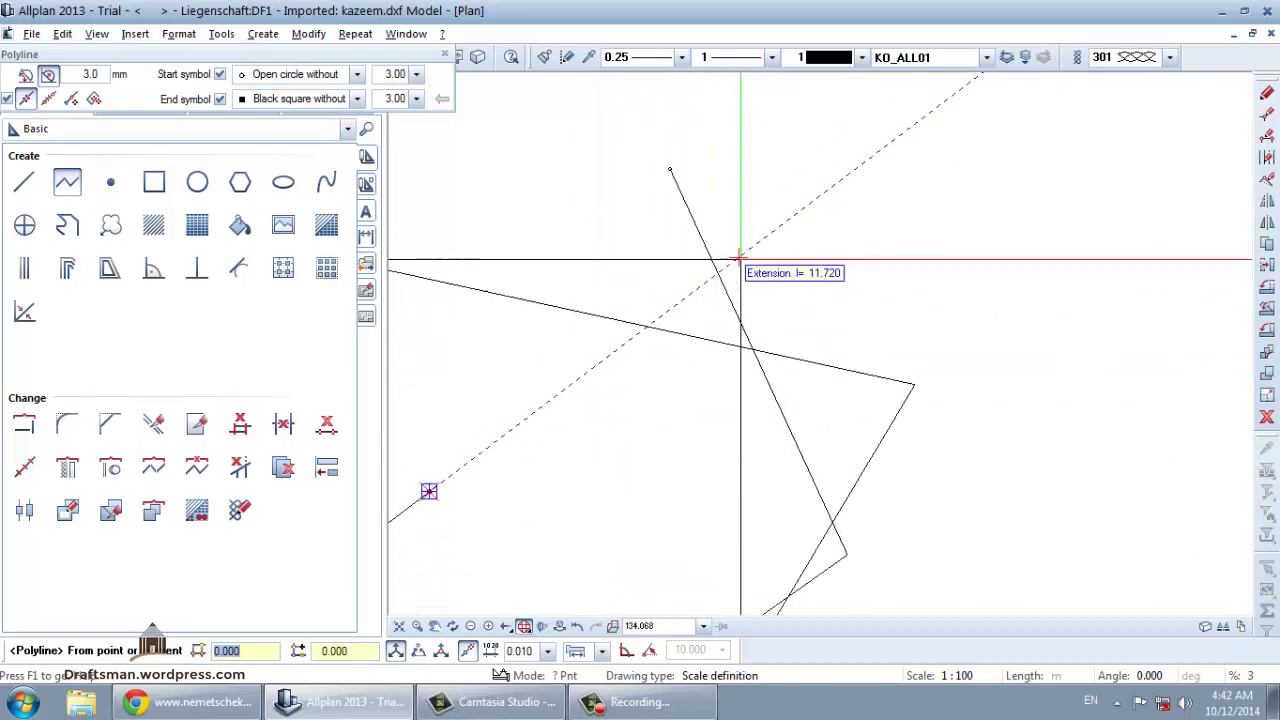
scroll(718, 250, up, 1)
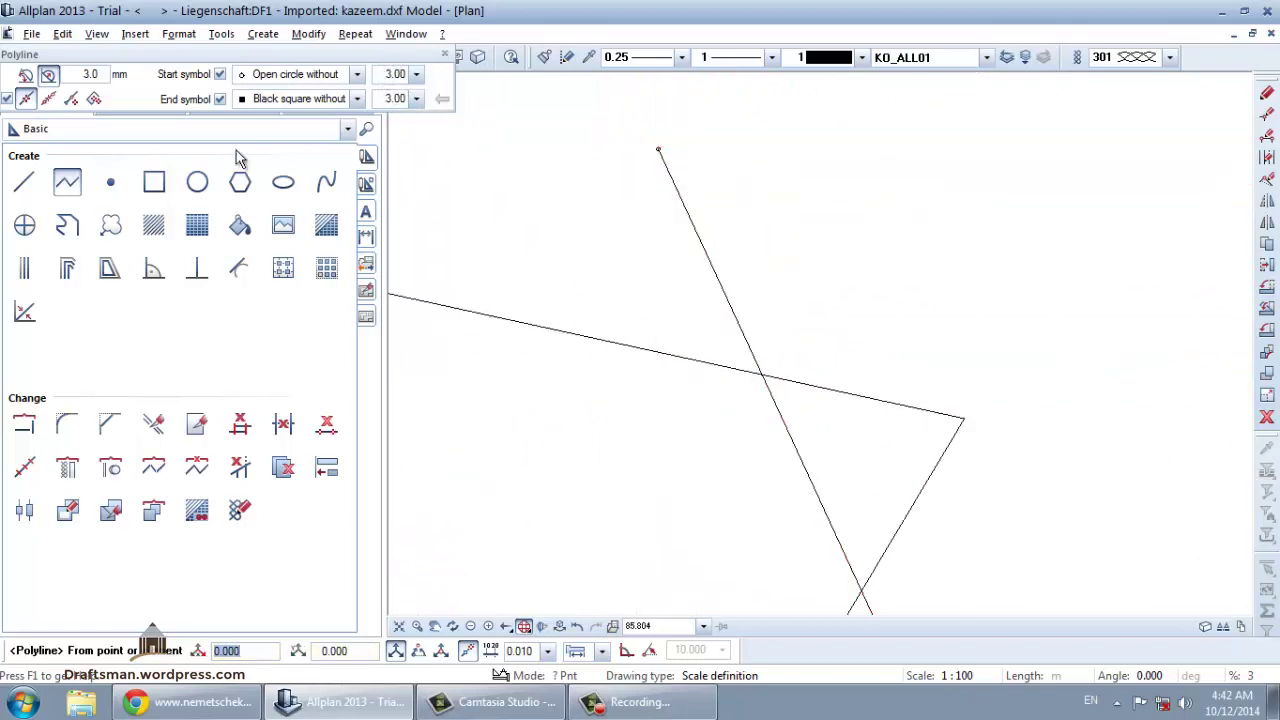
- Draw a rectangle by its two diagonal corners on the upper right of the plan
click(153, 183)
click(722, 157)
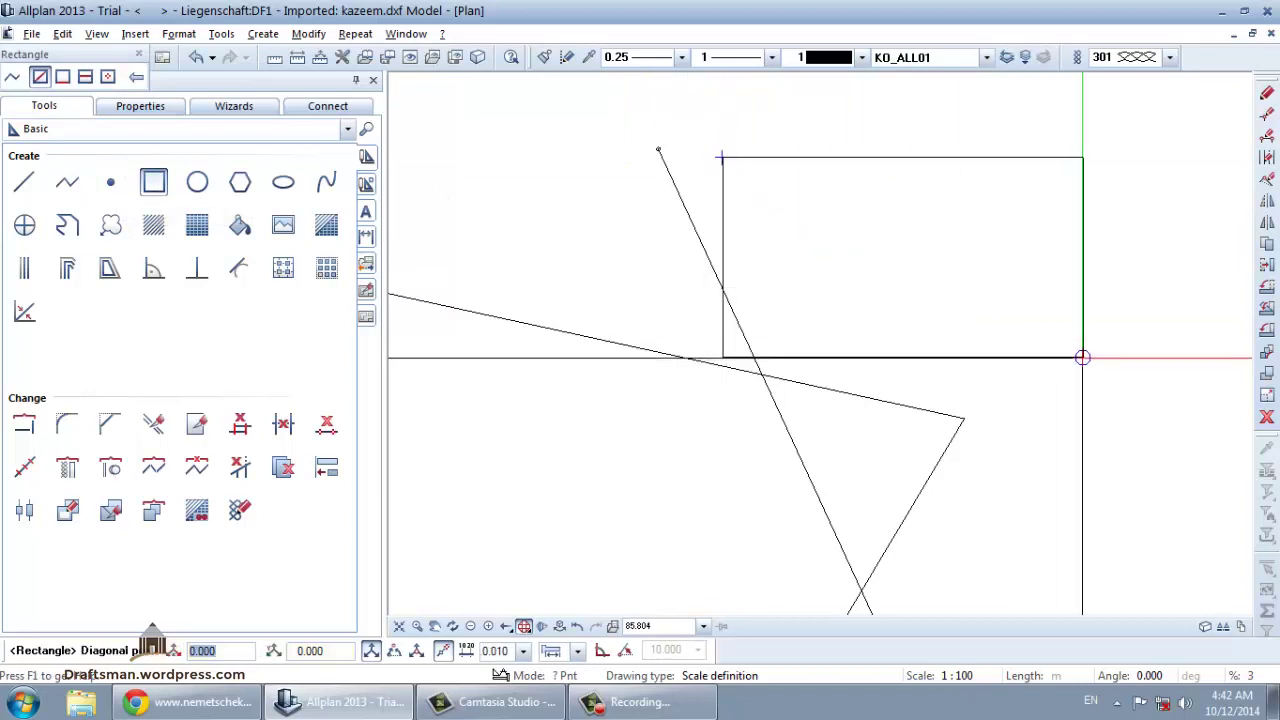
click(1083, 357)
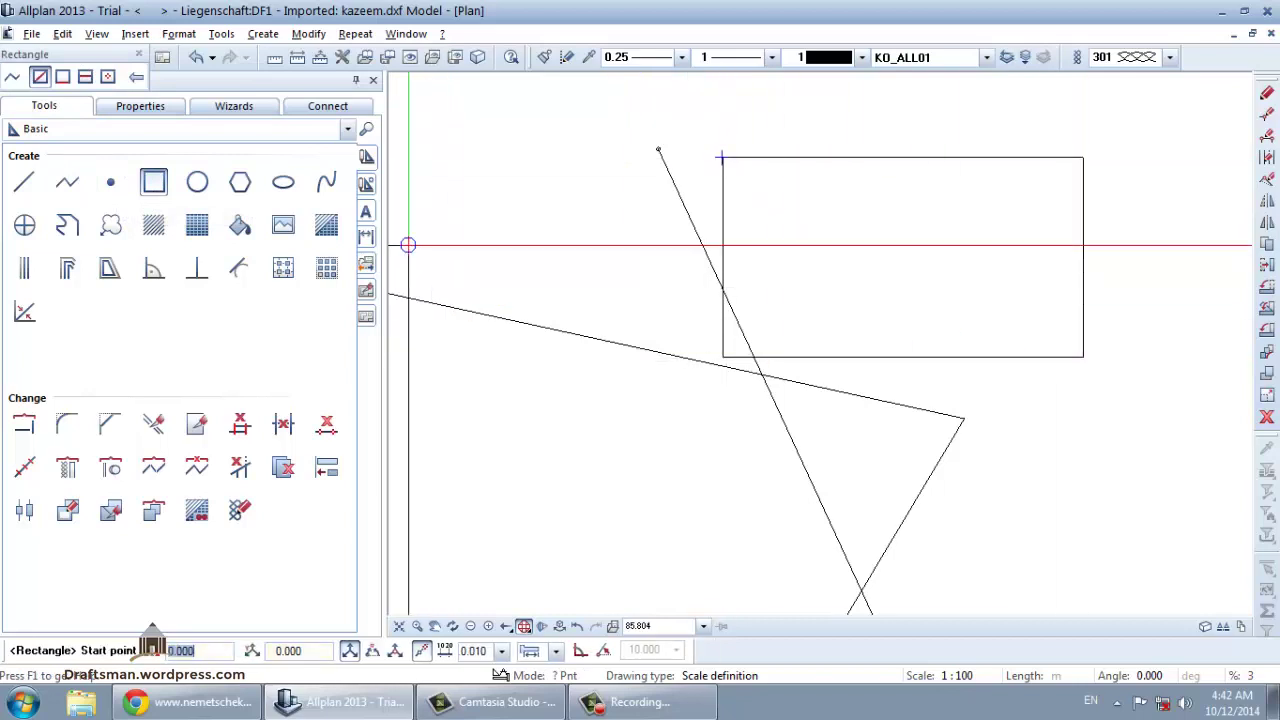
- Draw a large circular arc overlapping the rectangle, leaving a gap at the lower right
click(196, 181)
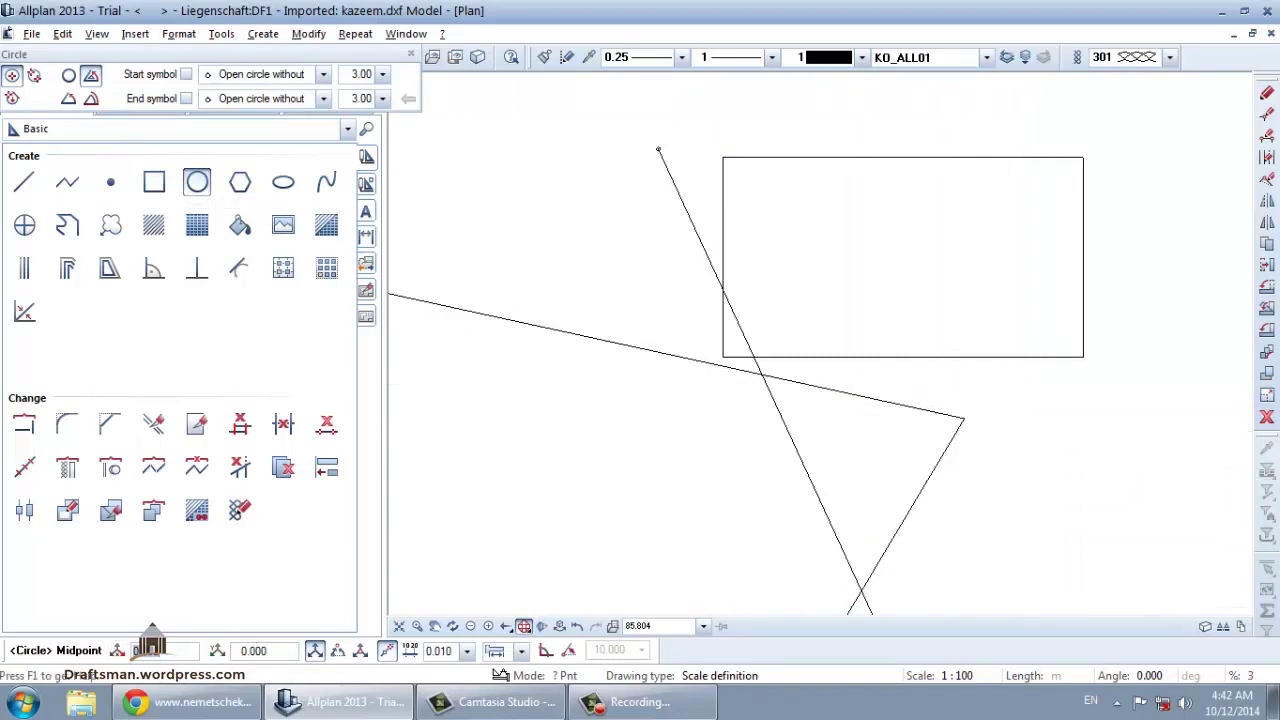
click(1001, 387)
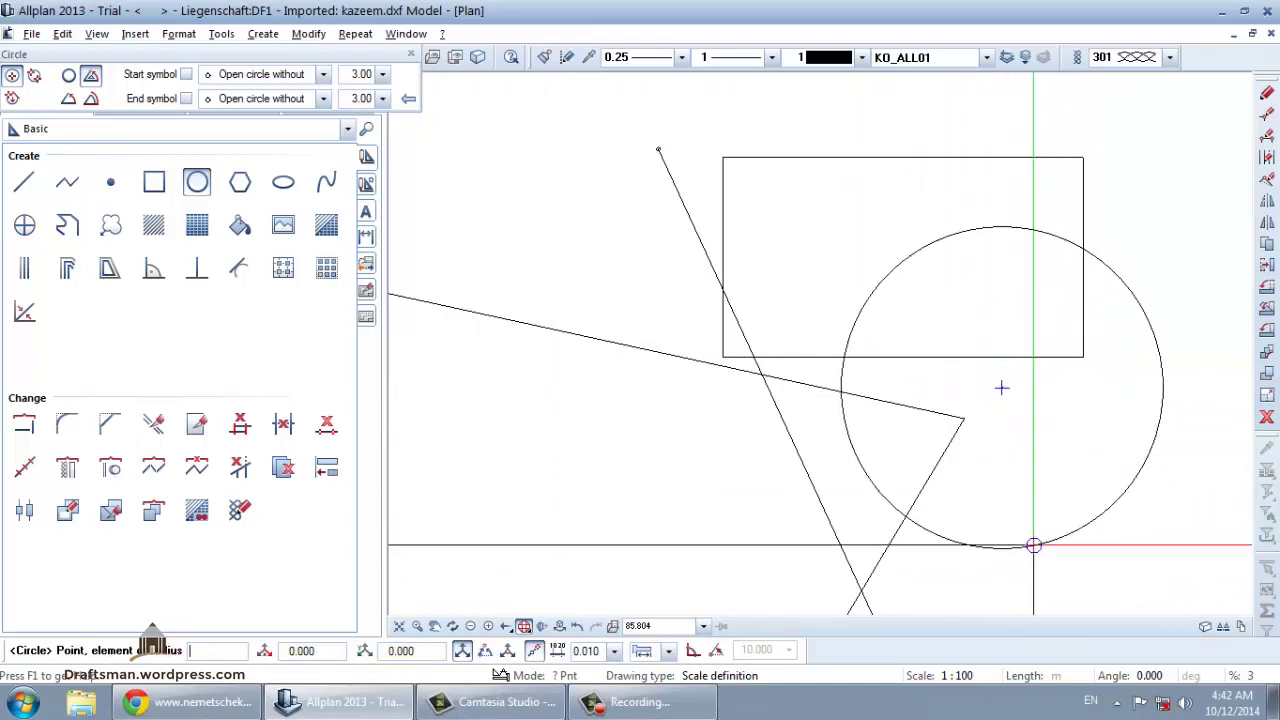
click(1127, 515)
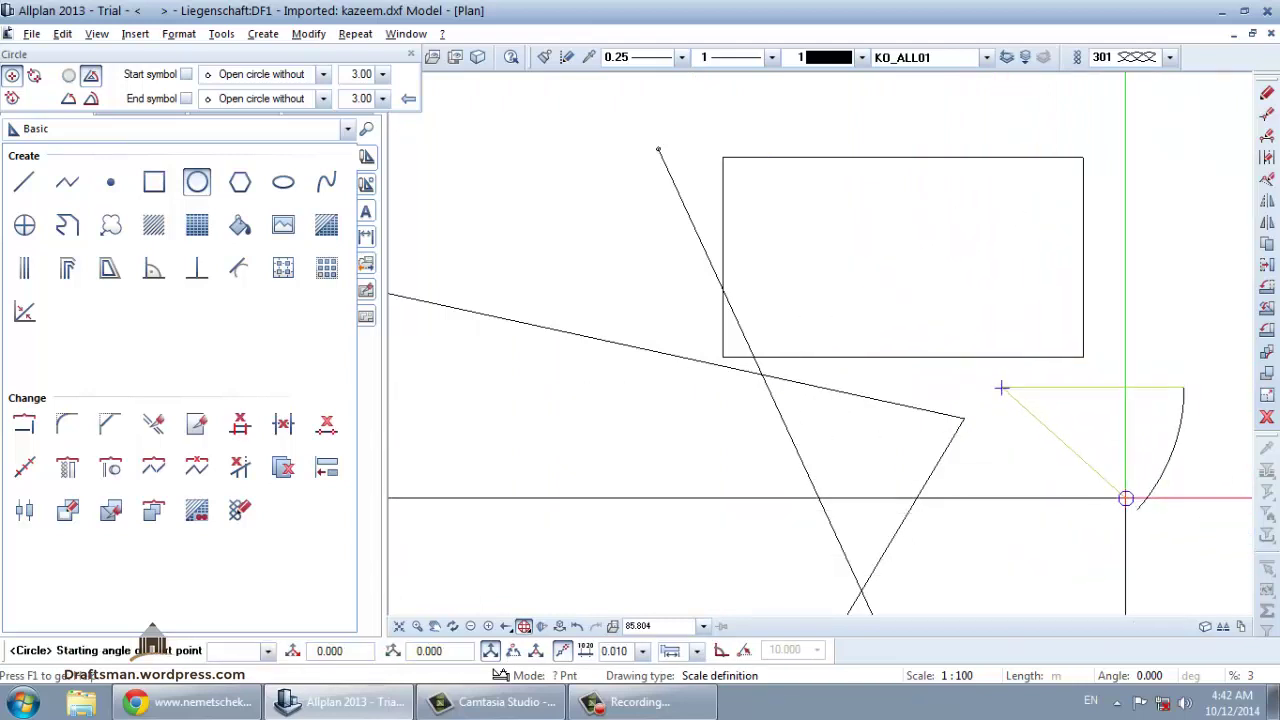
click(1183, 407)
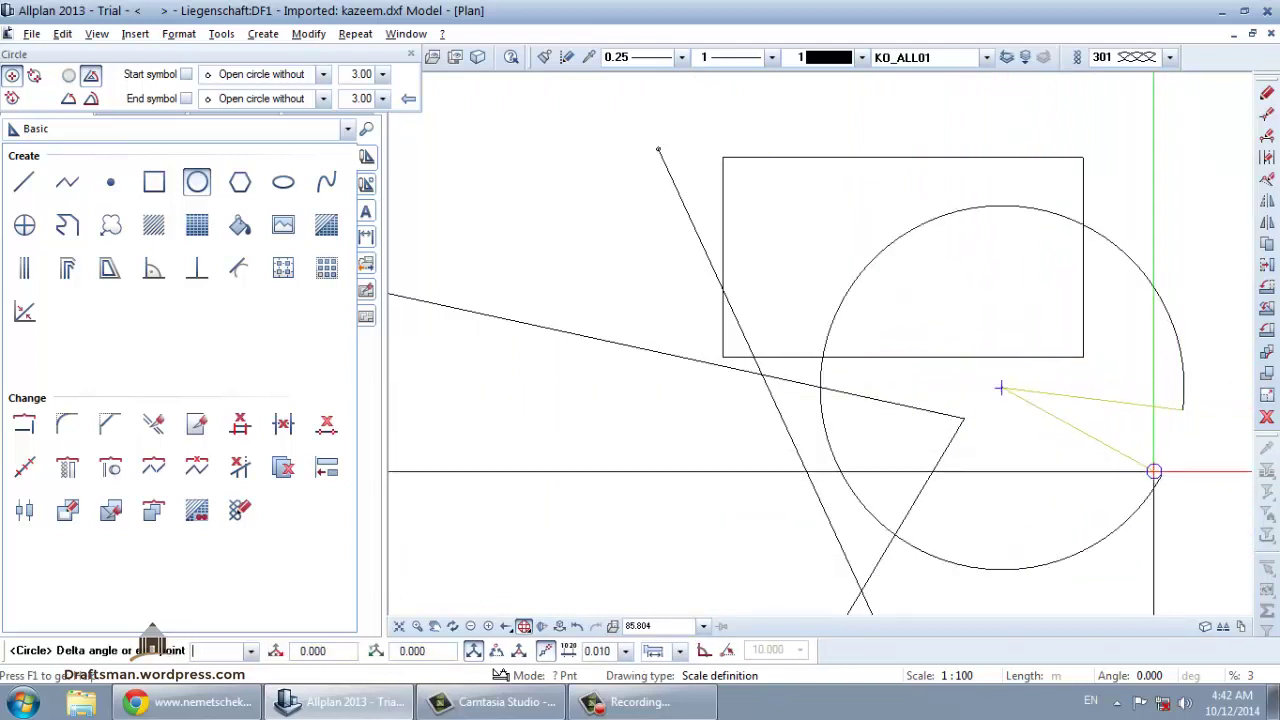
click(1128, 497)
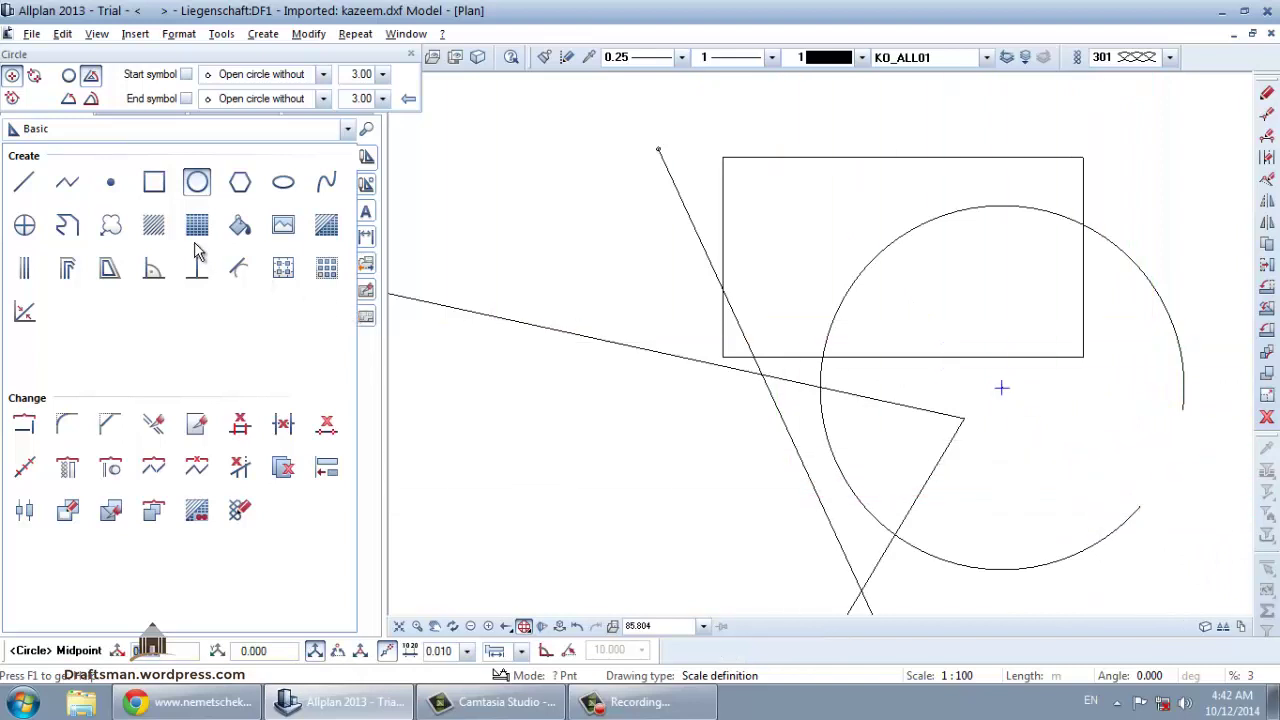
- Draw a looping spline curve on the left, closing it near its start point
click(245, 184)
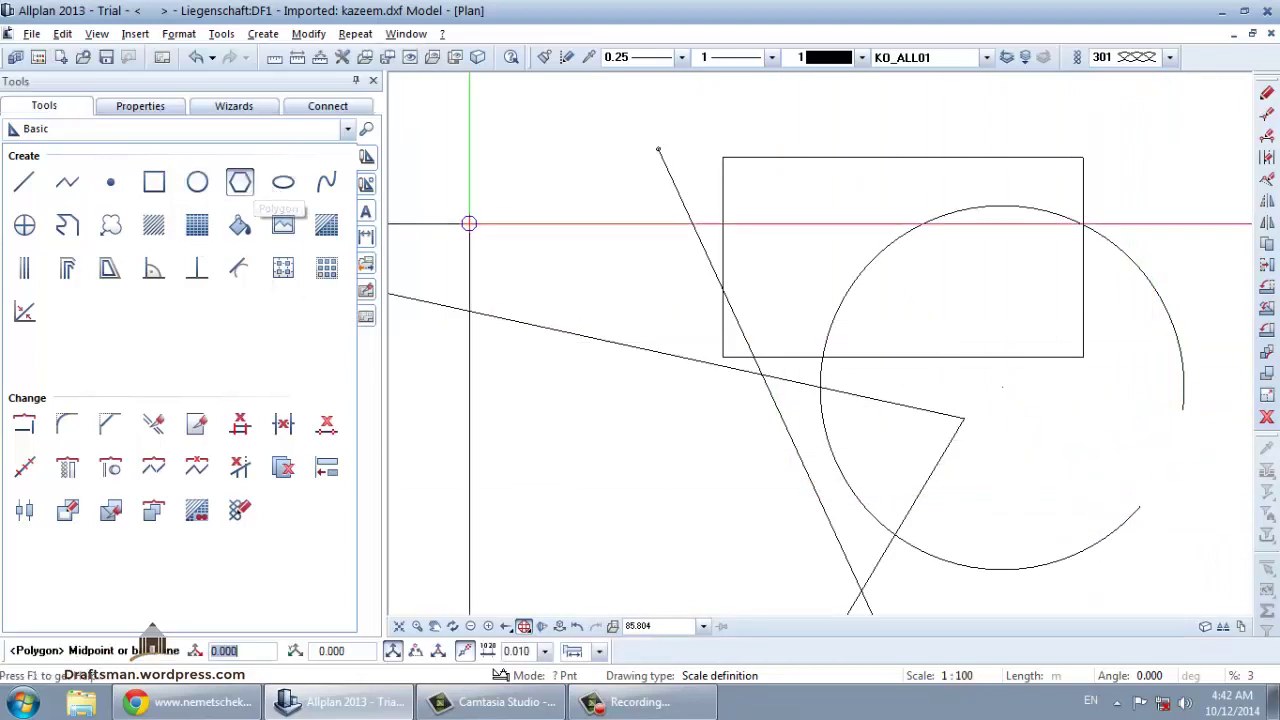
click(326, 186)
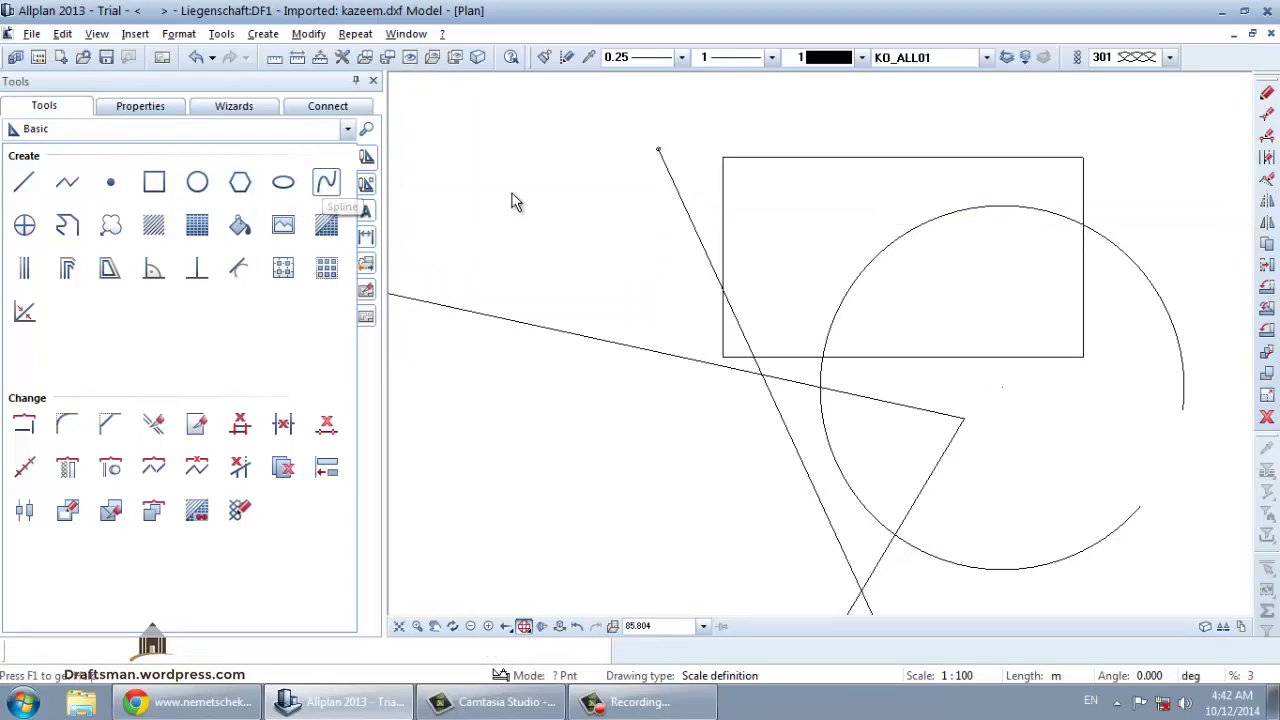
click(511, 194)
click(632, 425)
click(443, 246)
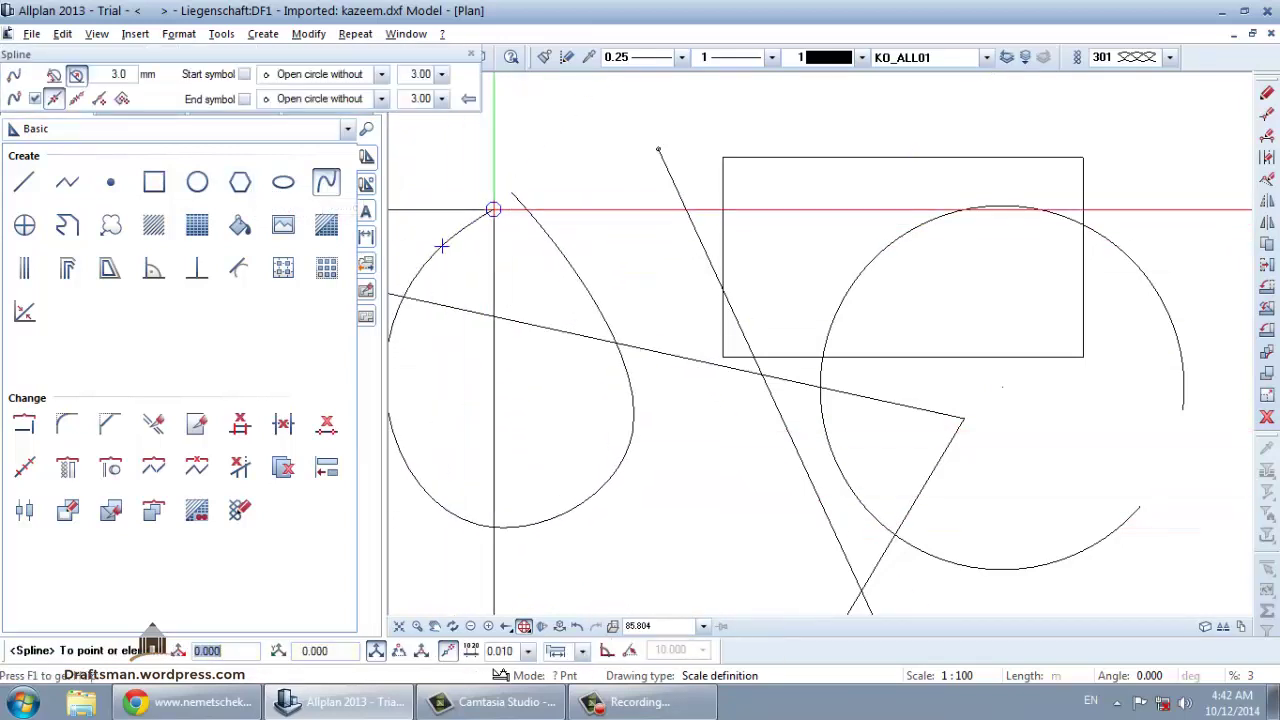
click(501, 200)
key(Escape)
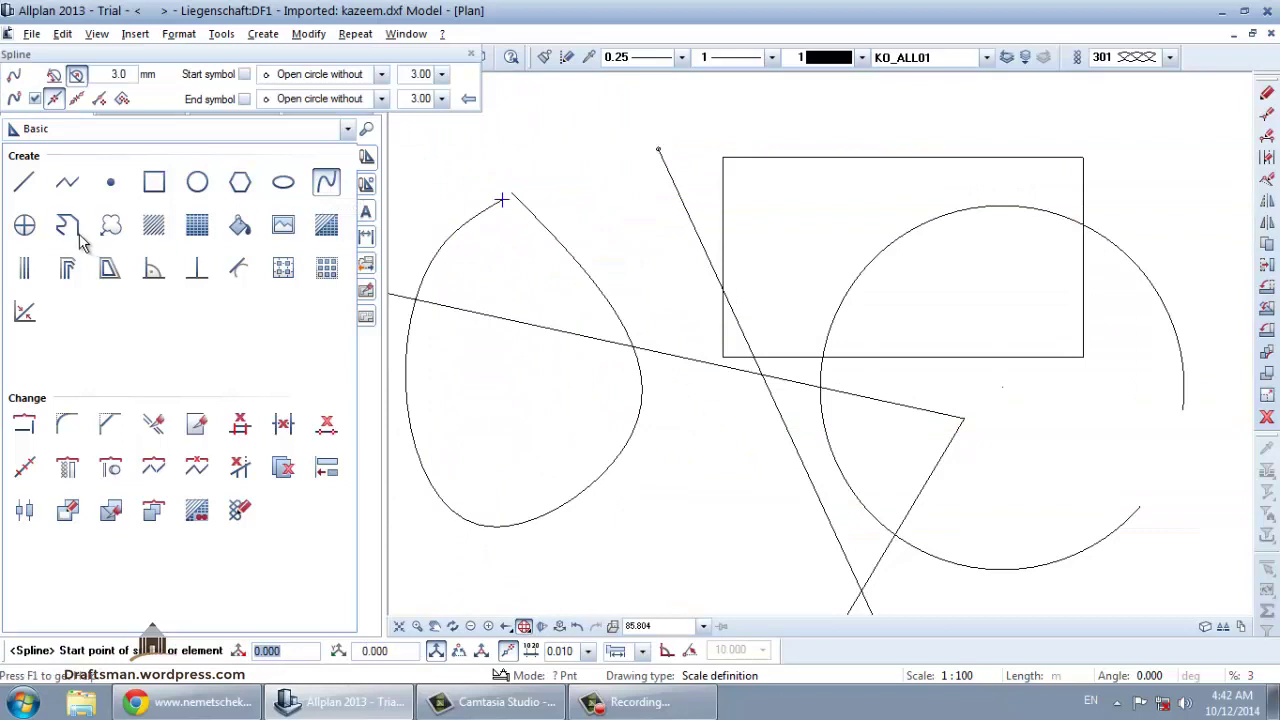
- Sketch freehand strokes across the drawing, including an arch over the rectangle and arc
click(67, 226)
click(660, 445)
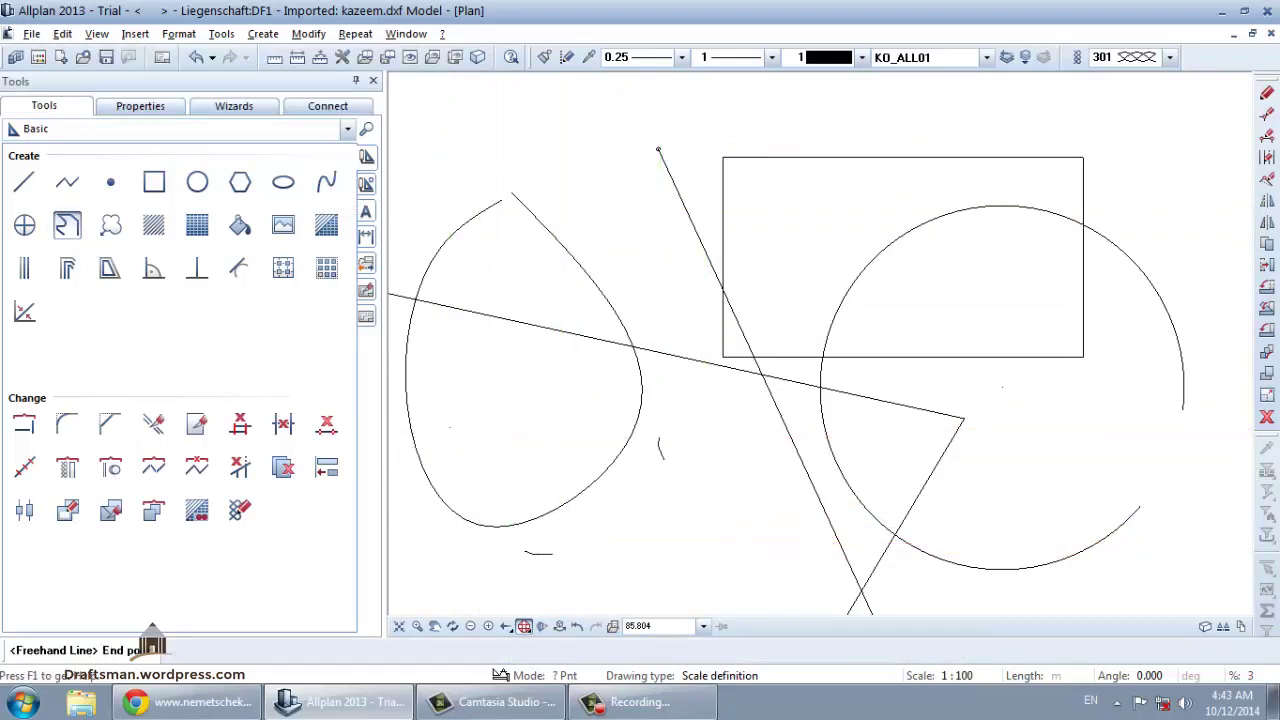
click(832, 440)
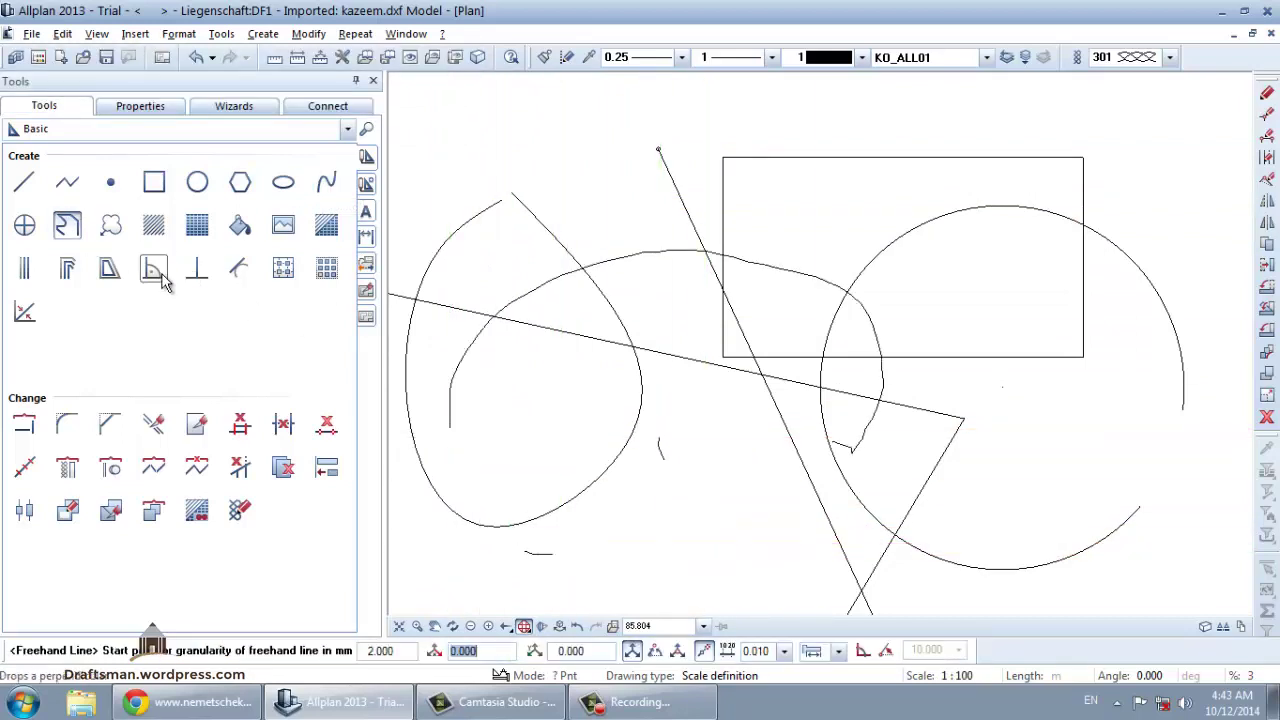
- Place a scalloped revision cloud between two diagonal corners at the upper left
click(111, 228)
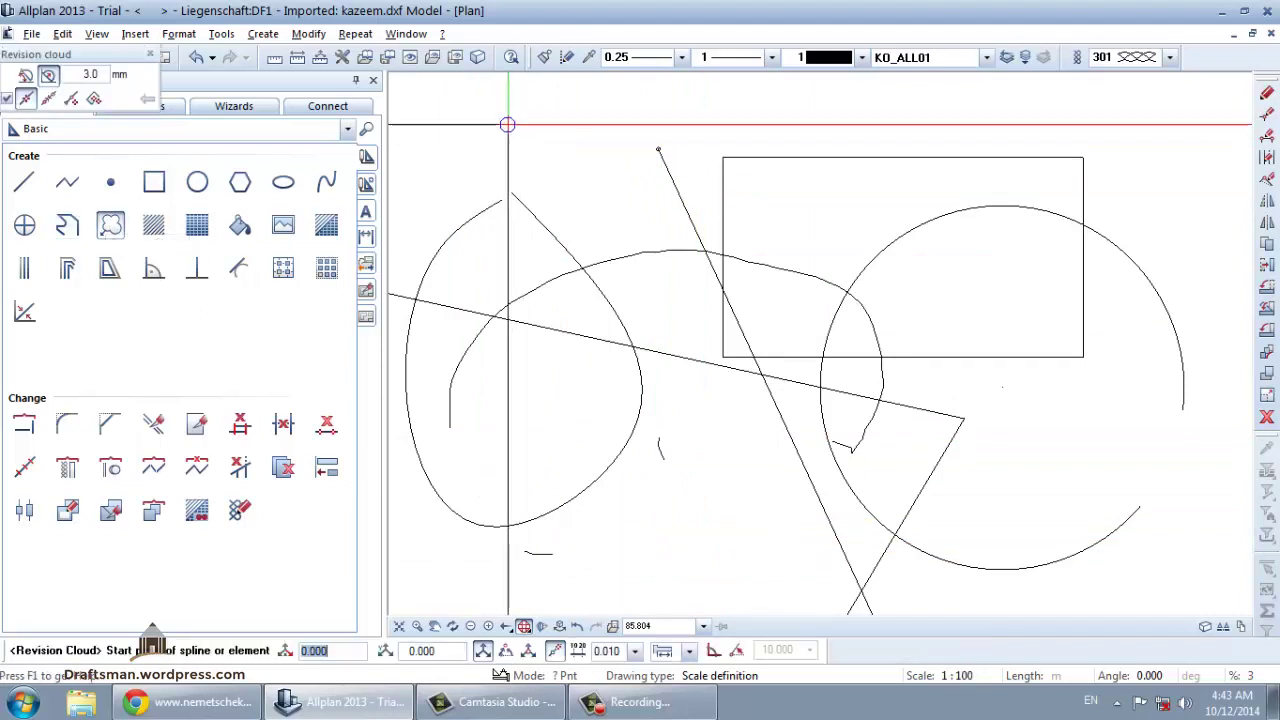
click(498, 116)
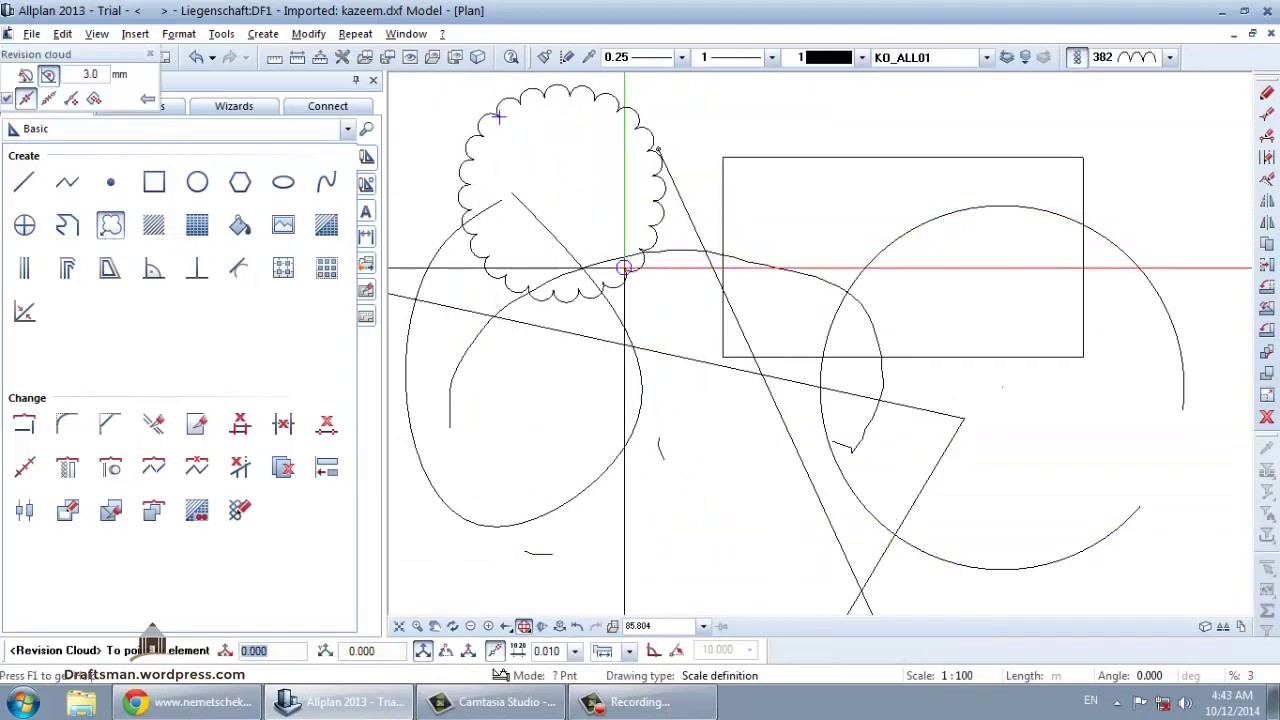
click(497, 315)
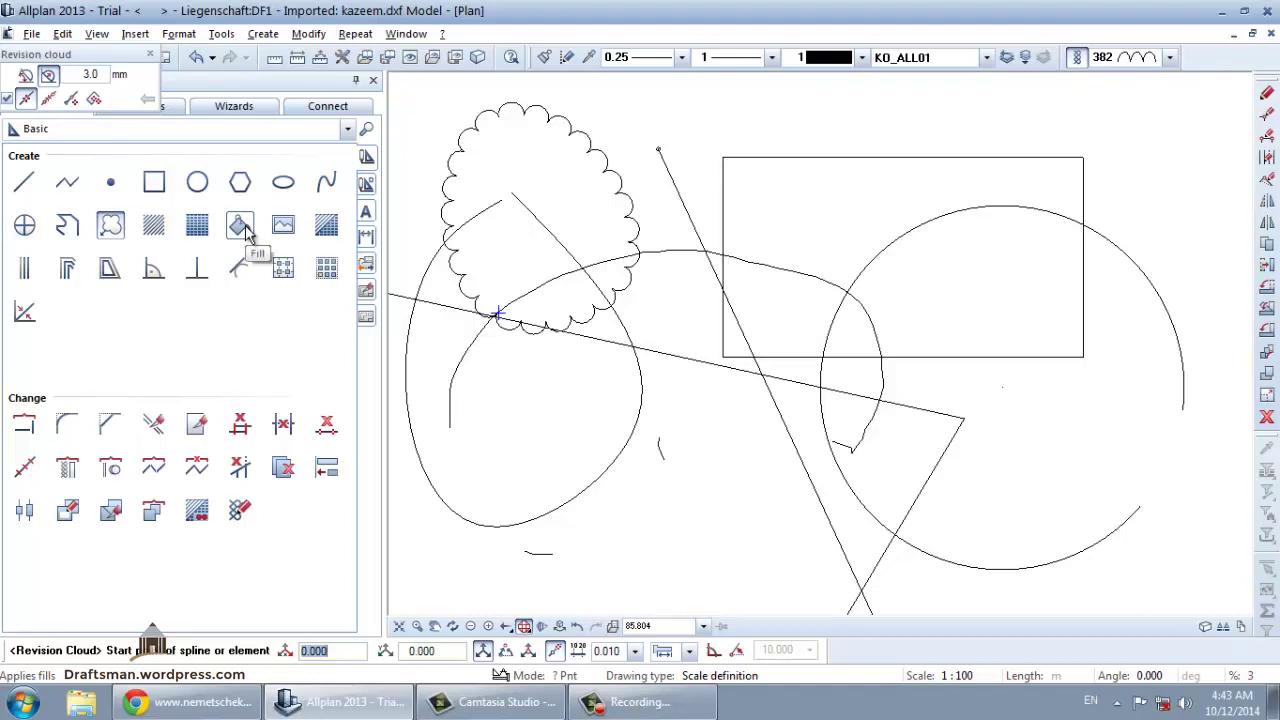
- Add a light-blue fill polygon at the lower right of the plan
click(244, 226)
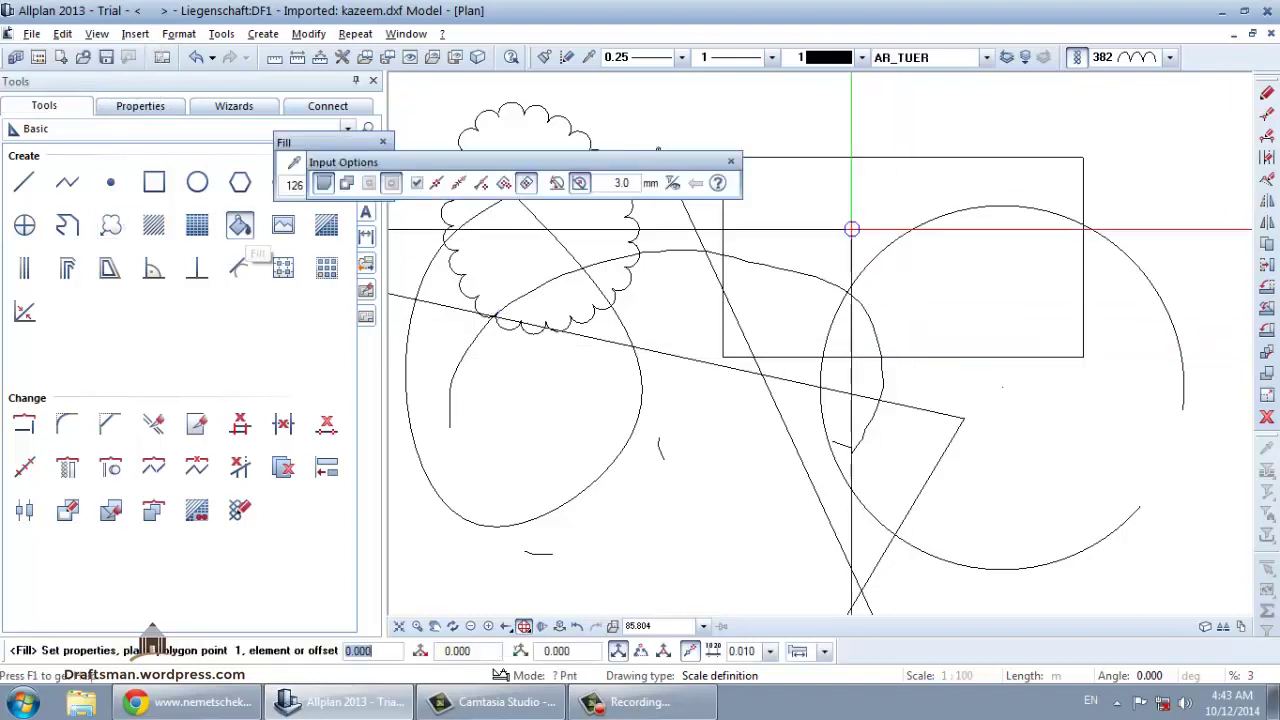
click(500, 188)
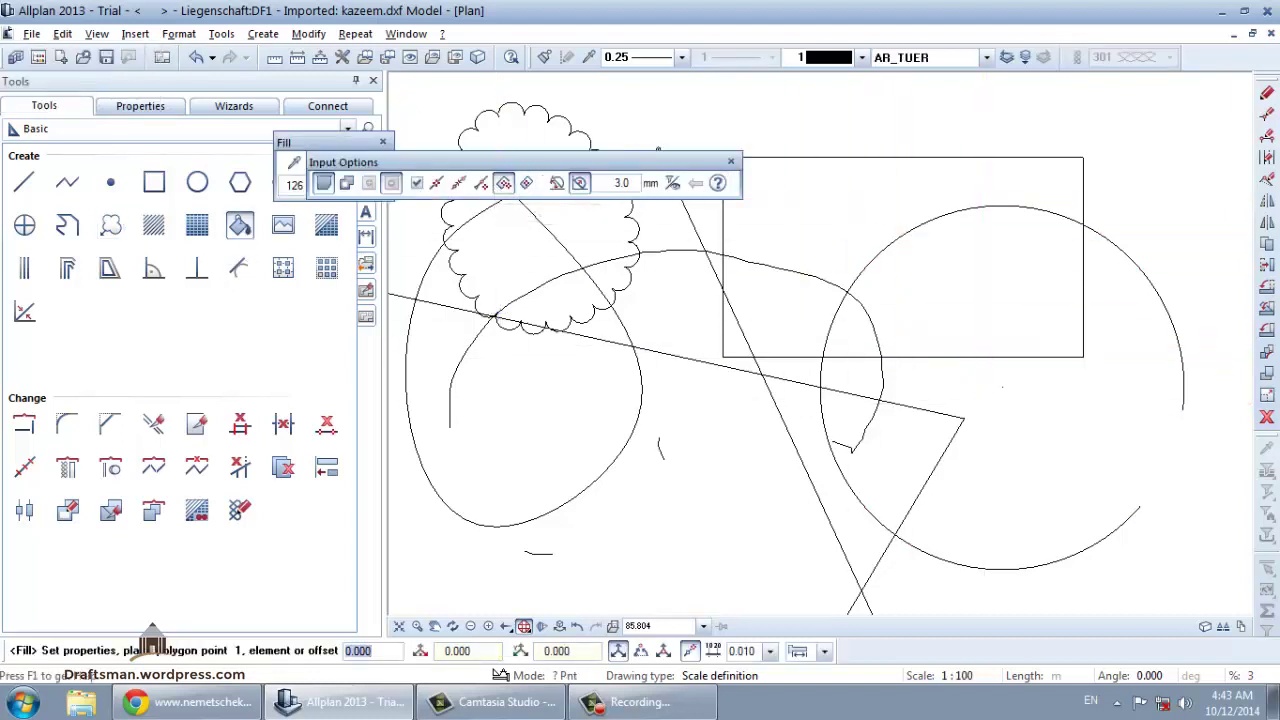
click(1147, 435)
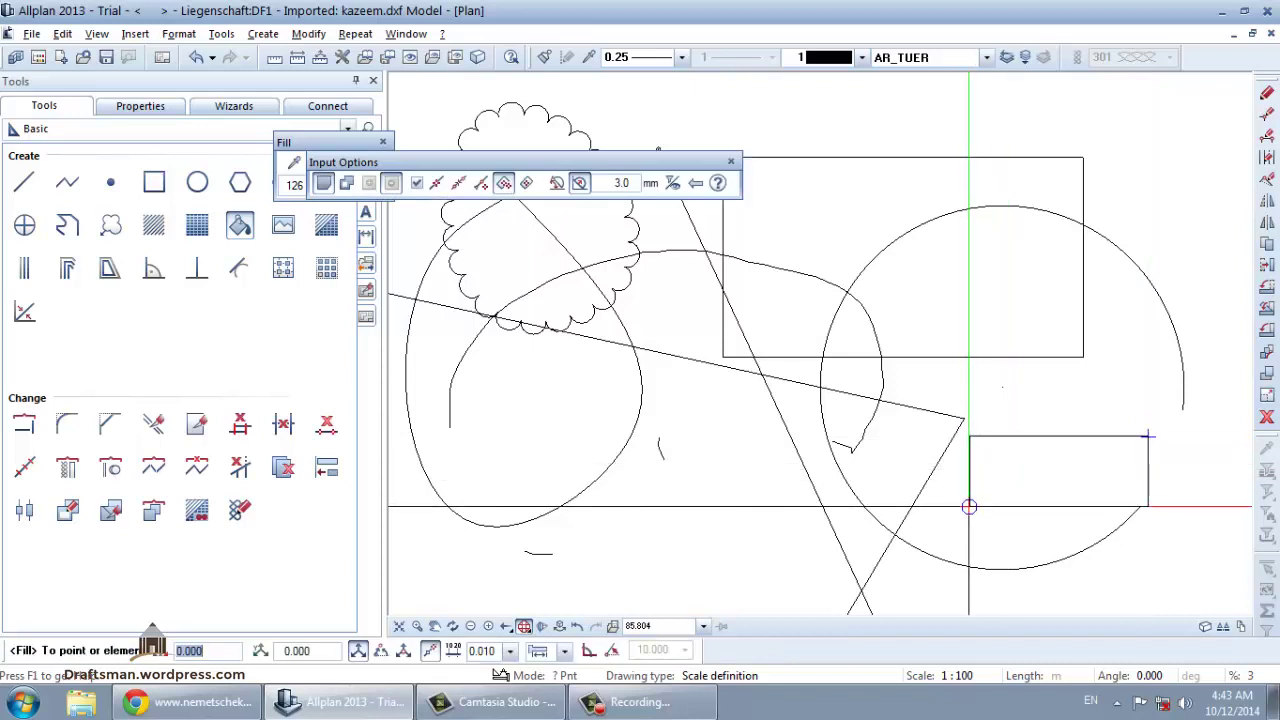
click(956, 524)
click(1188, 592)
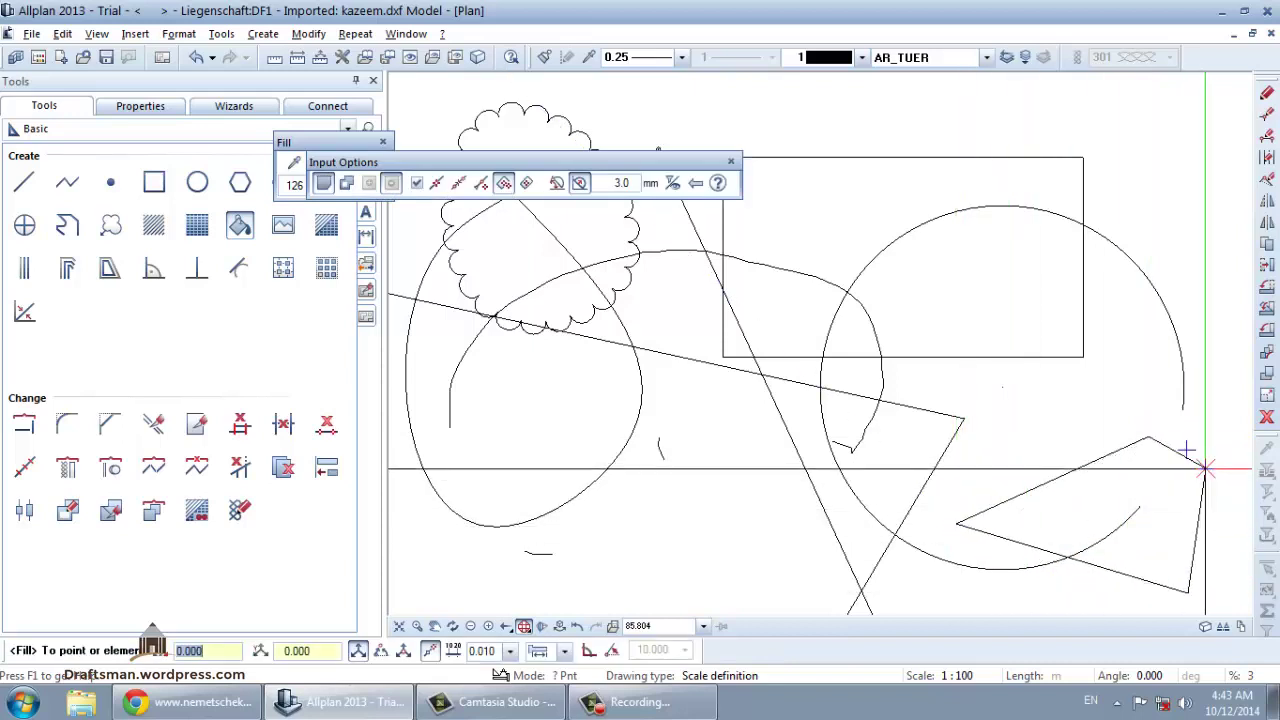
click(1205, 468)
click(1237, 388)
key(Escape)
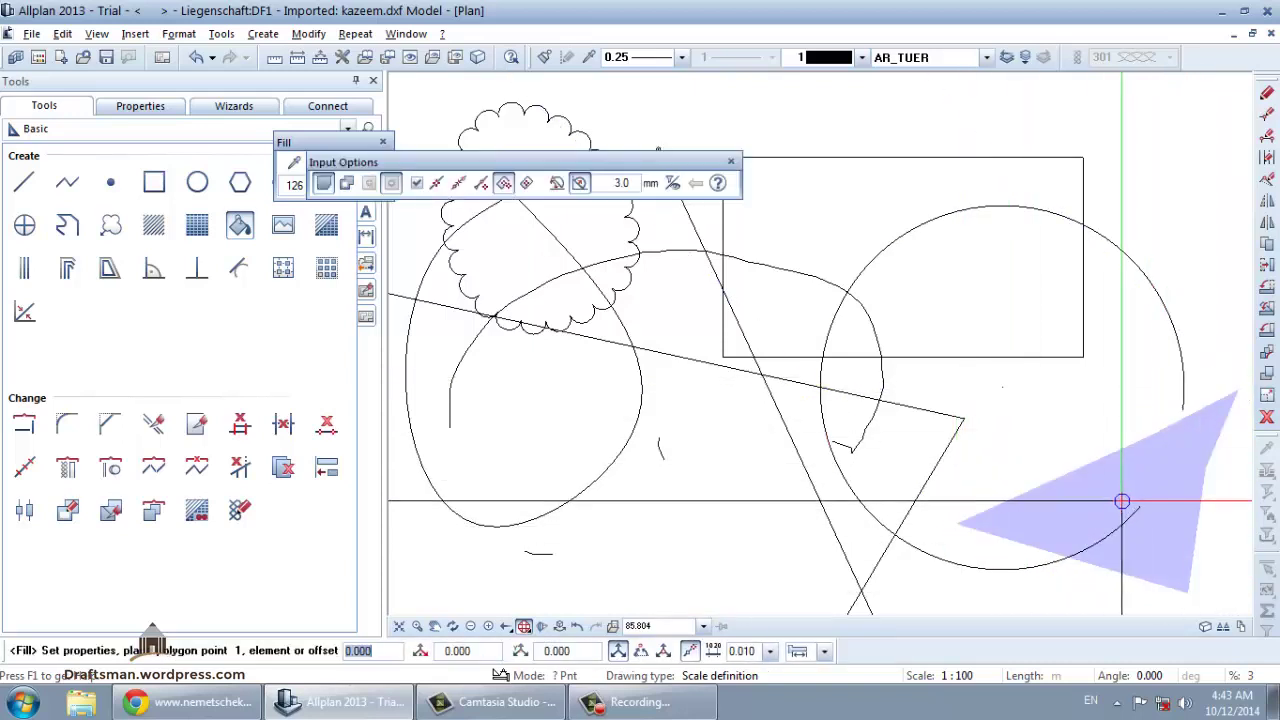
- Fill the rectangle's three regions blue using automatic outline detection, cancelling the bitmap area
click(525, 185)
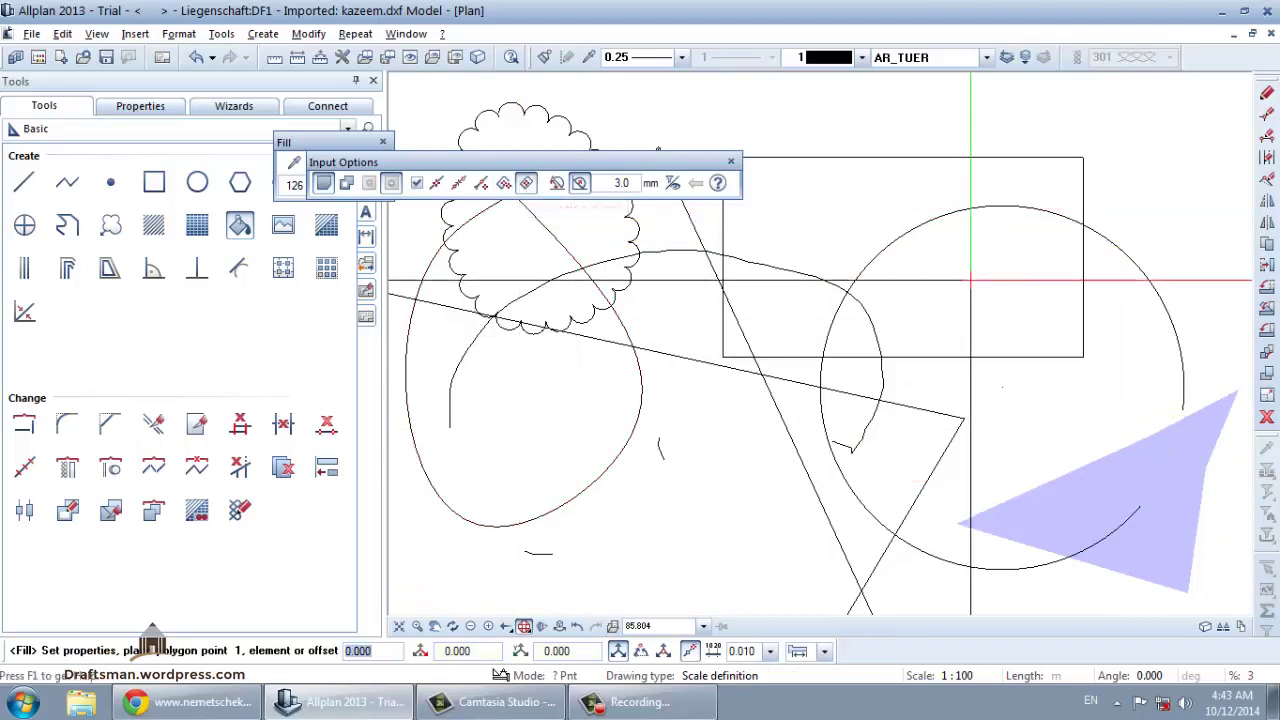
click(972, 278)
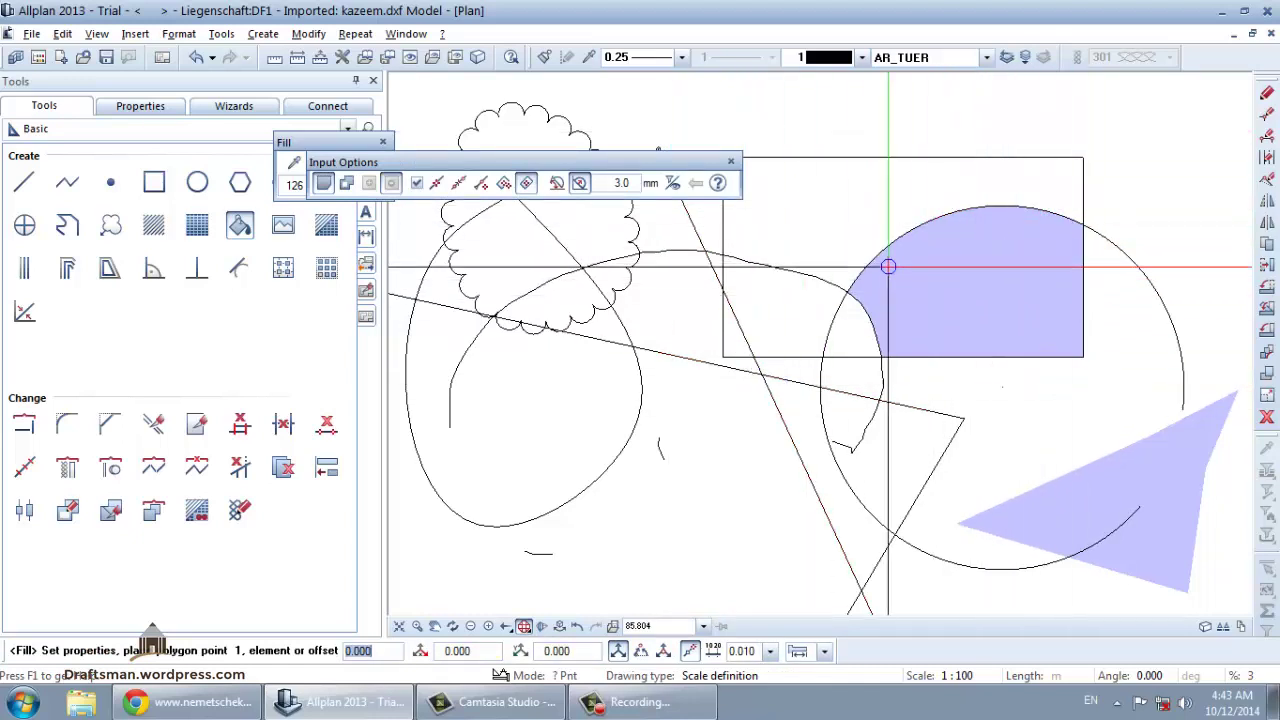
click(771, 306)
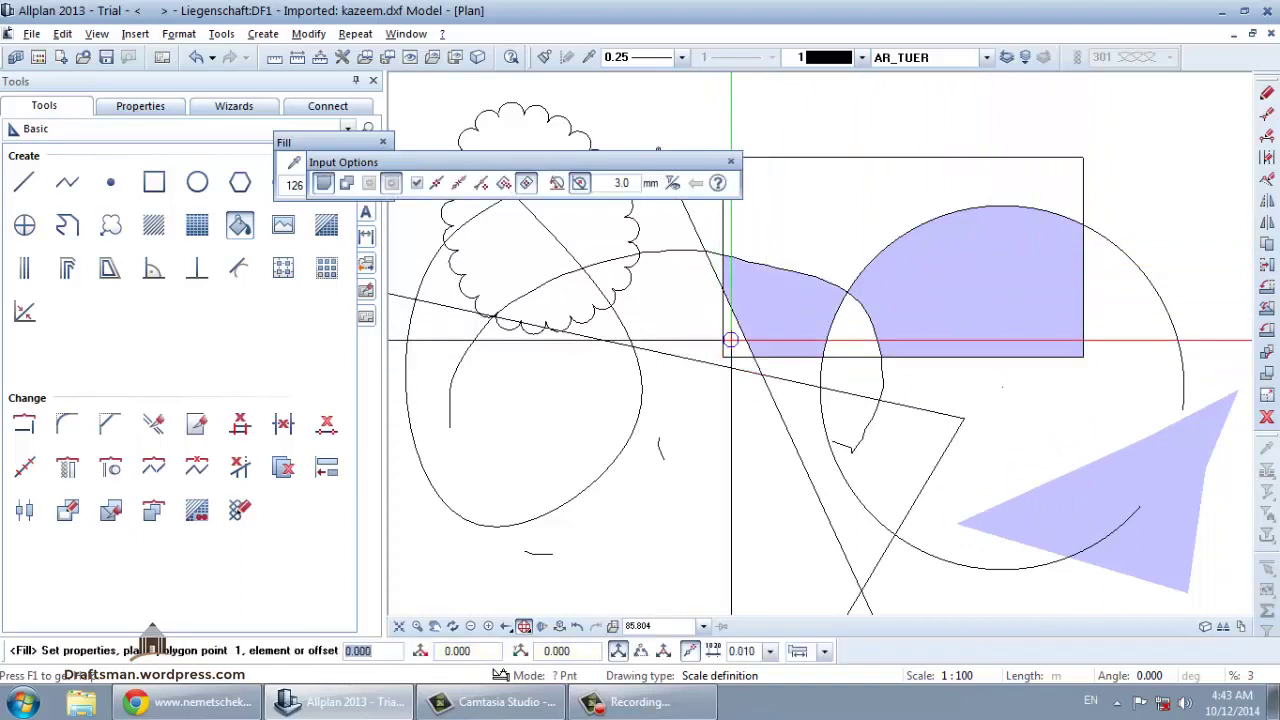
click(838, 226)
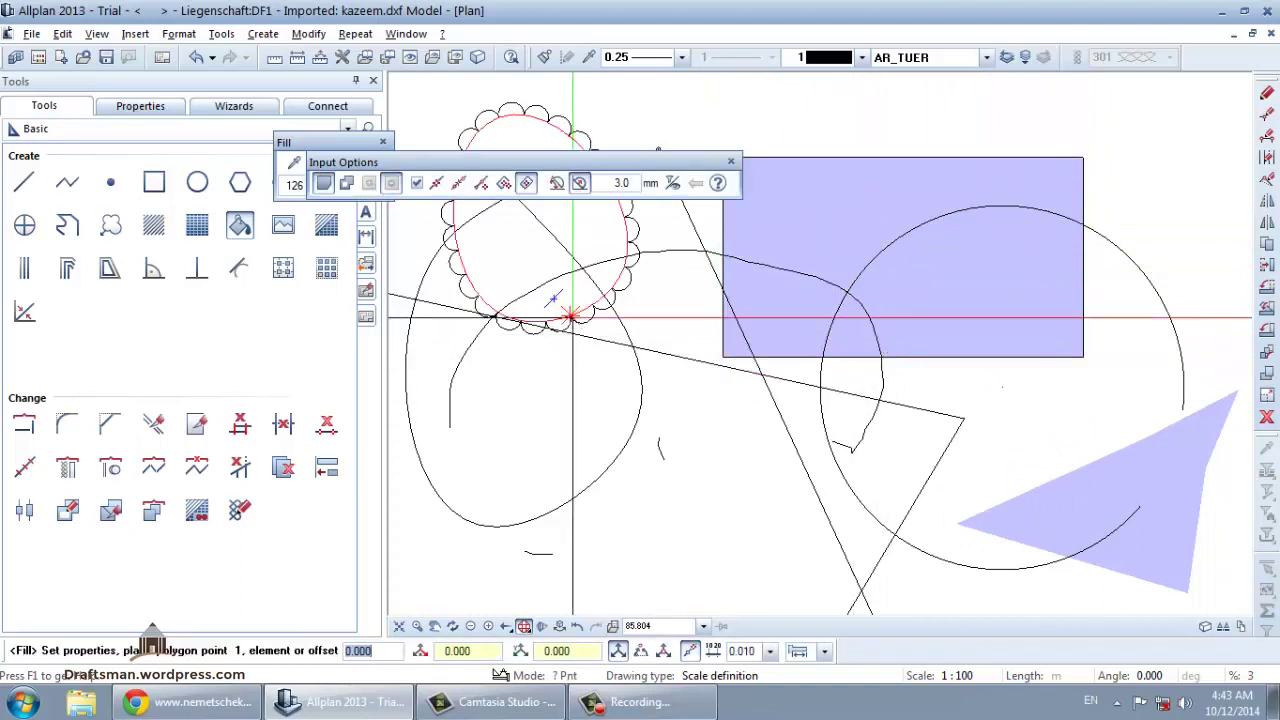
click(288, 227)
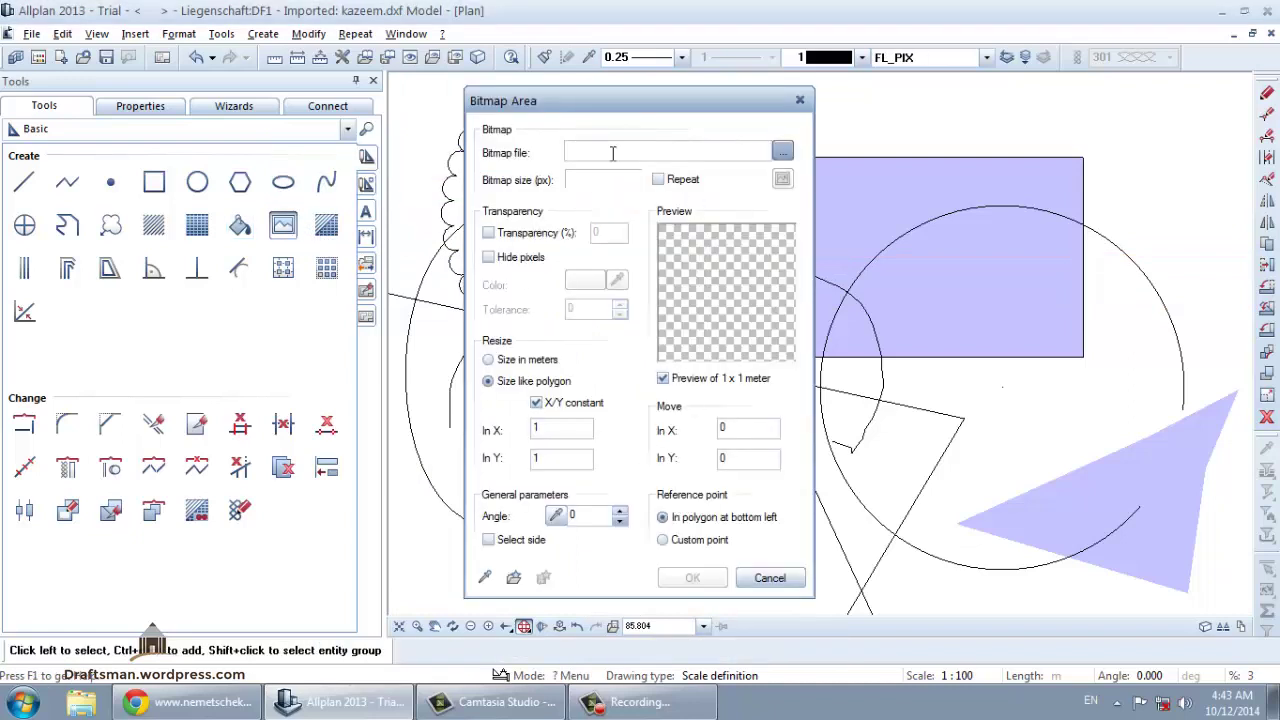
key(Escape)
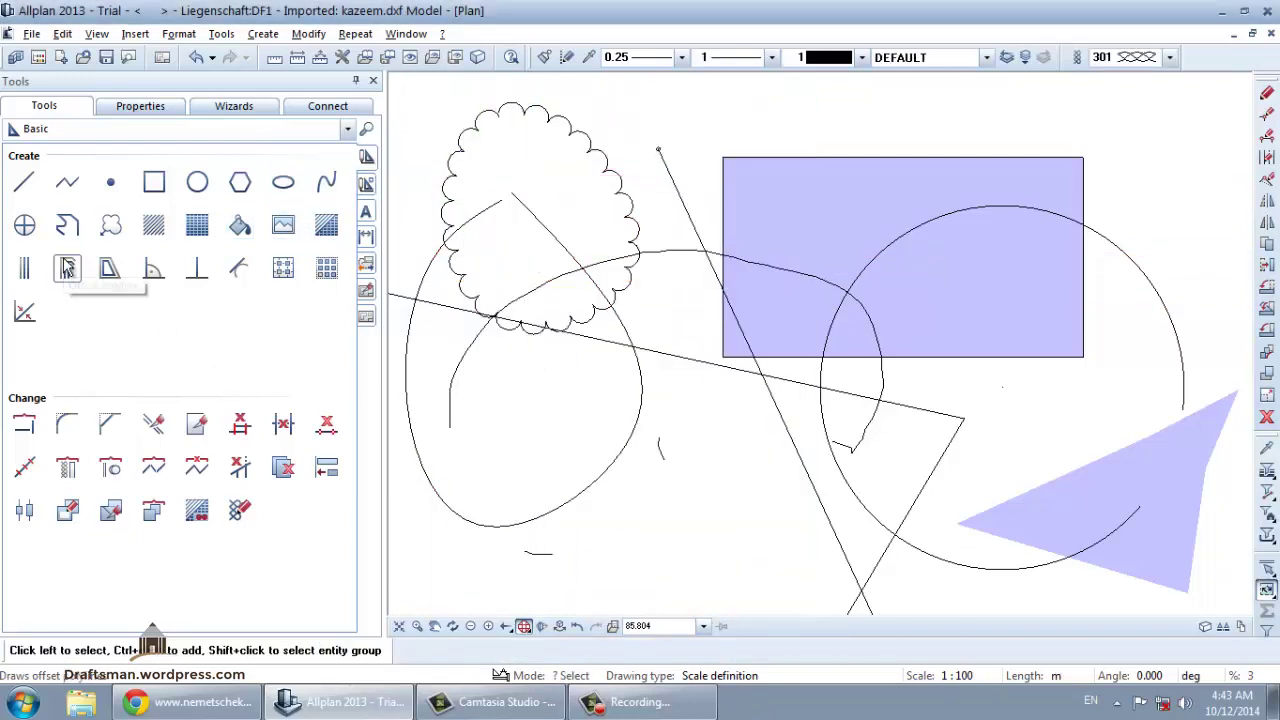
scroll(468, 475, down, 3)
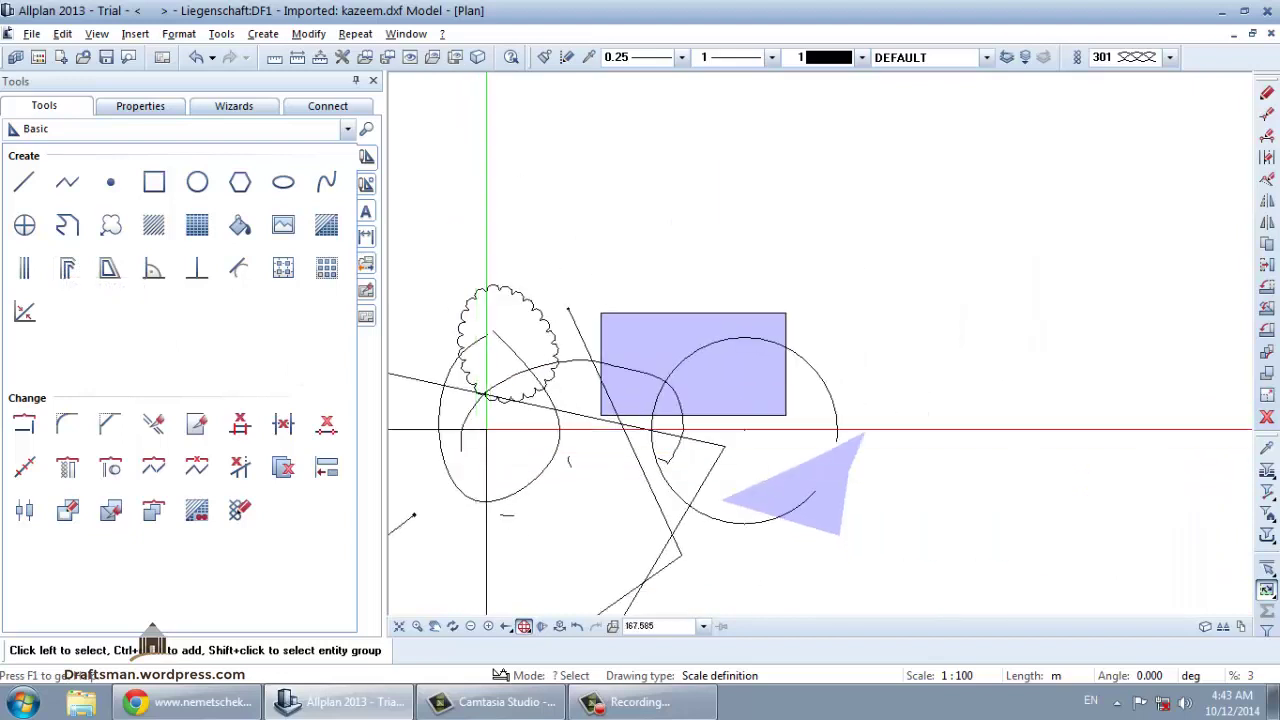
- Draw a triple offset polyline, 3 lines 1.000 apart, tracing a large pentagon on the right
click(67, 268)
text(3)
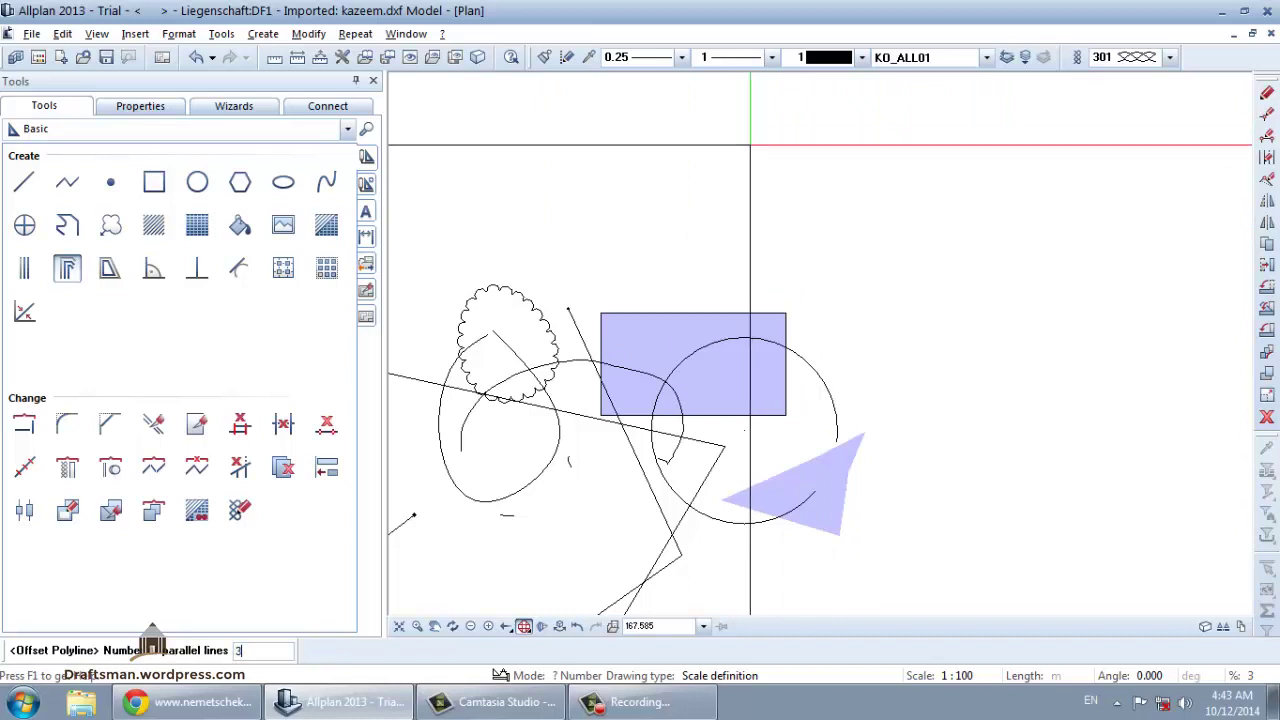
key(Return)
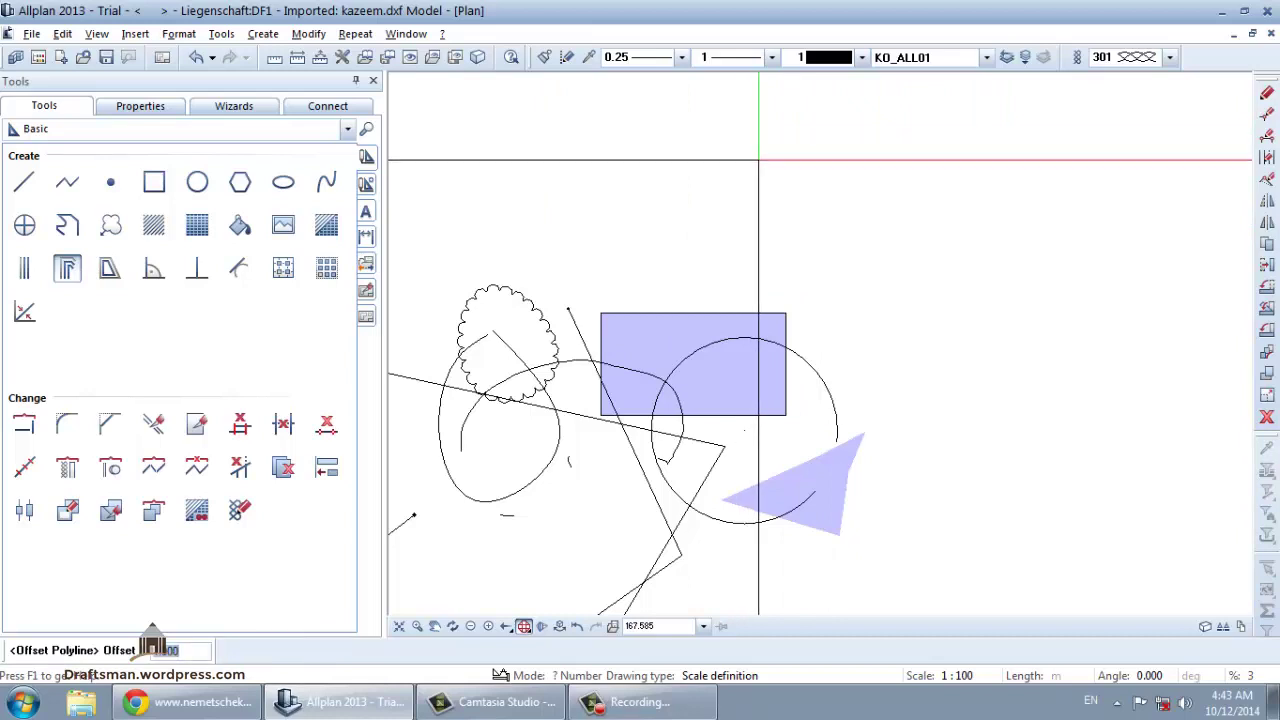
key(Return)
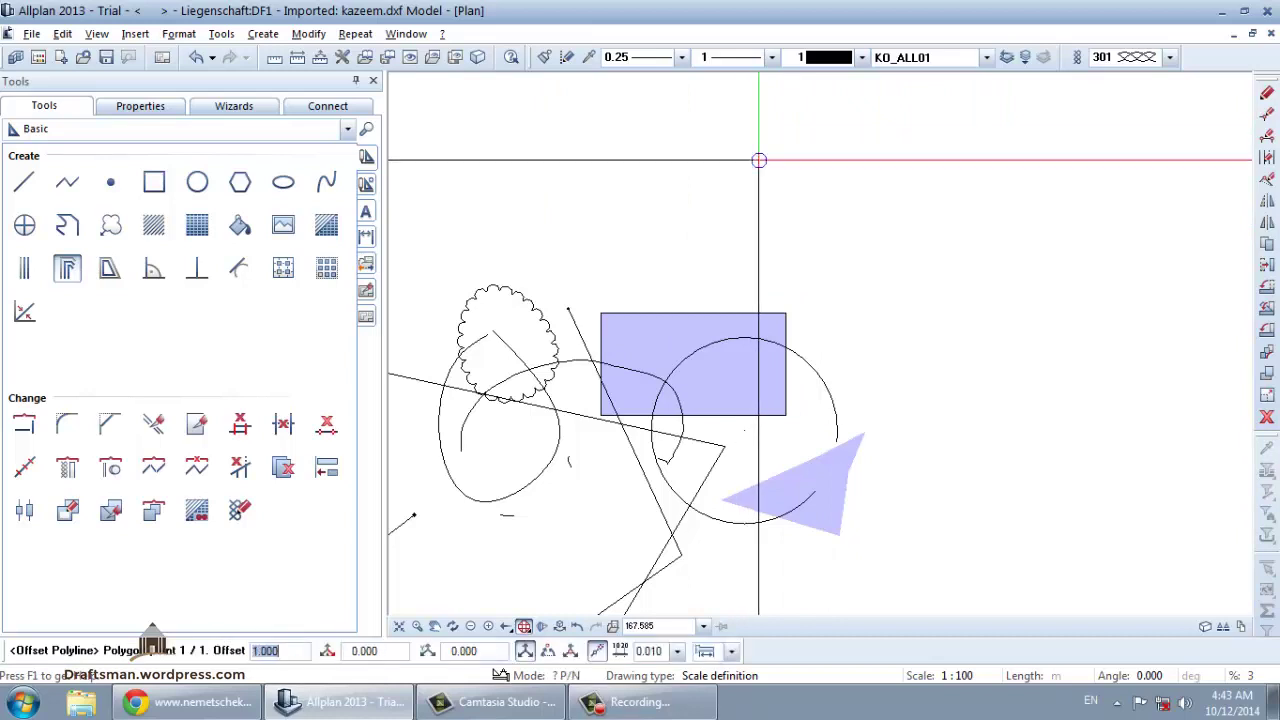
click(905, 445)
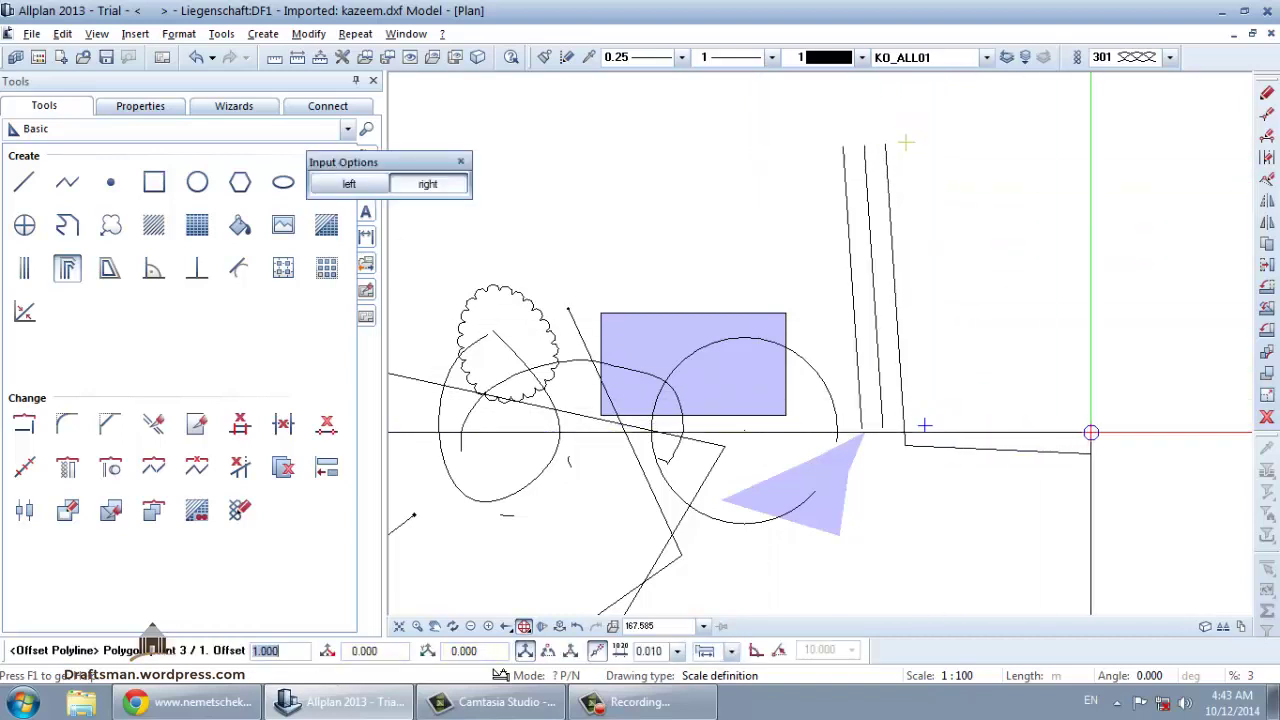
click(1118, 453)
click(1213, 235)
click(1100, 95)
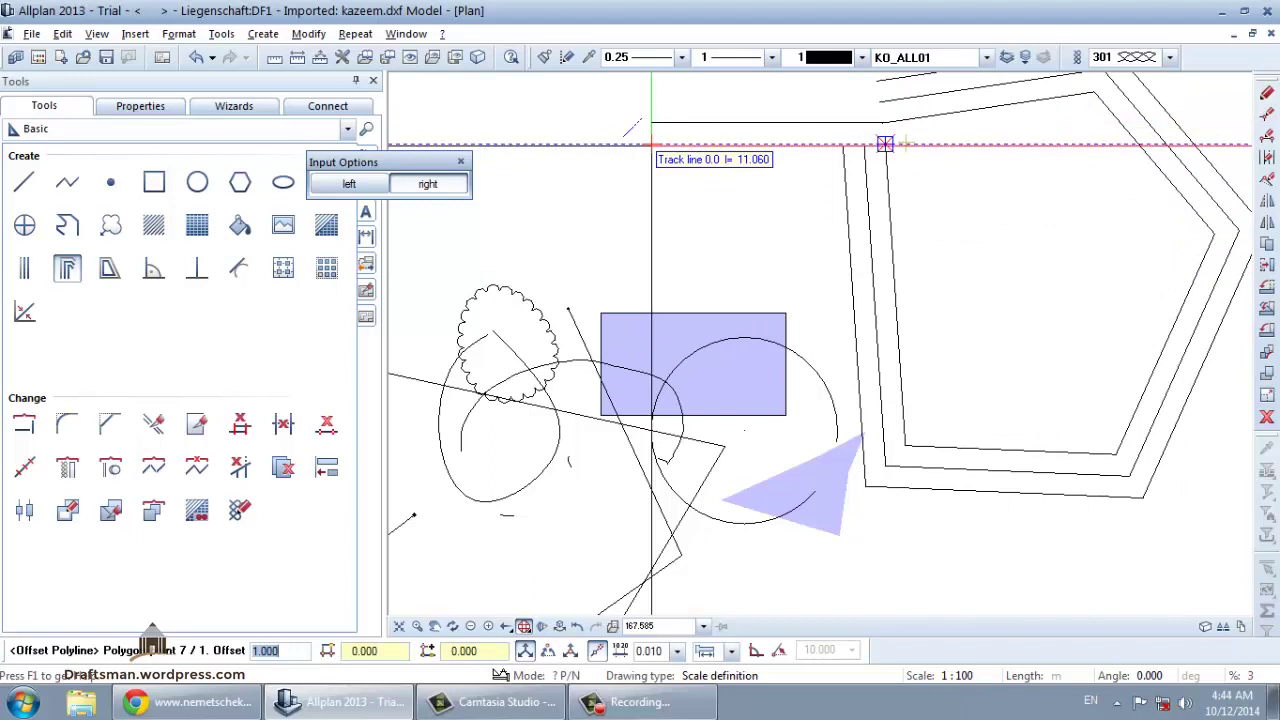
key(Escape)
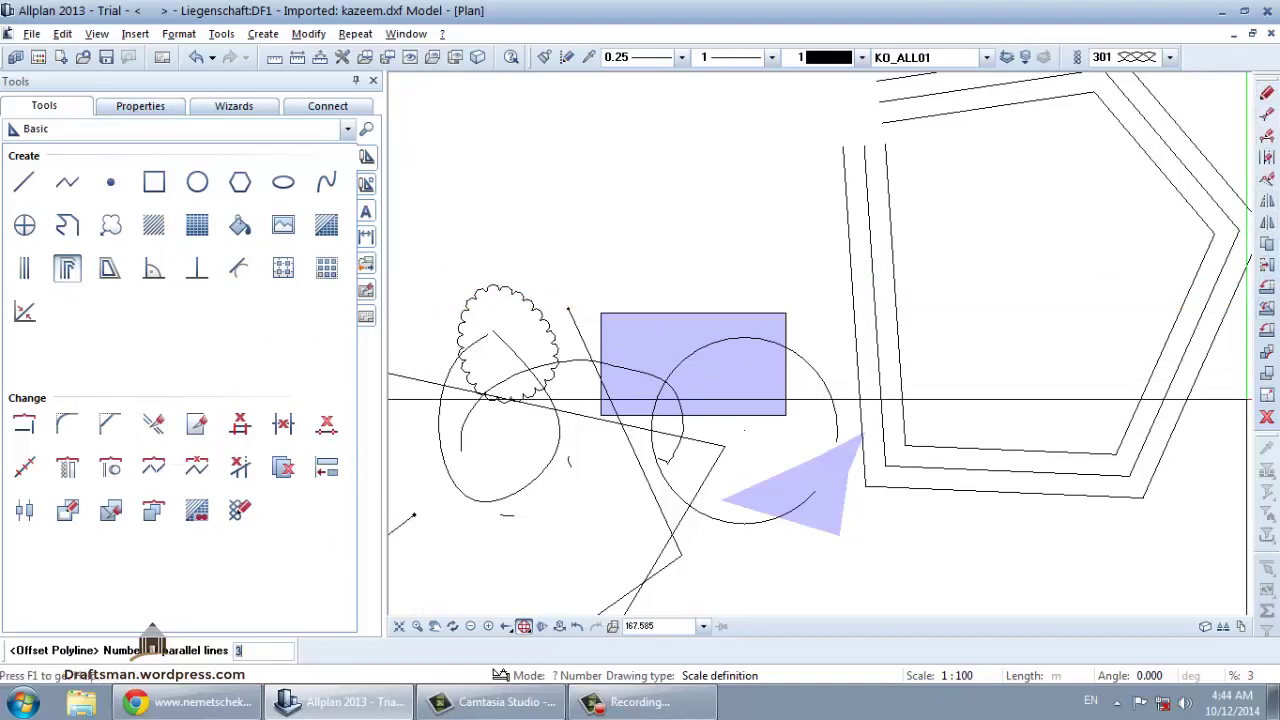
click(1267, 94)
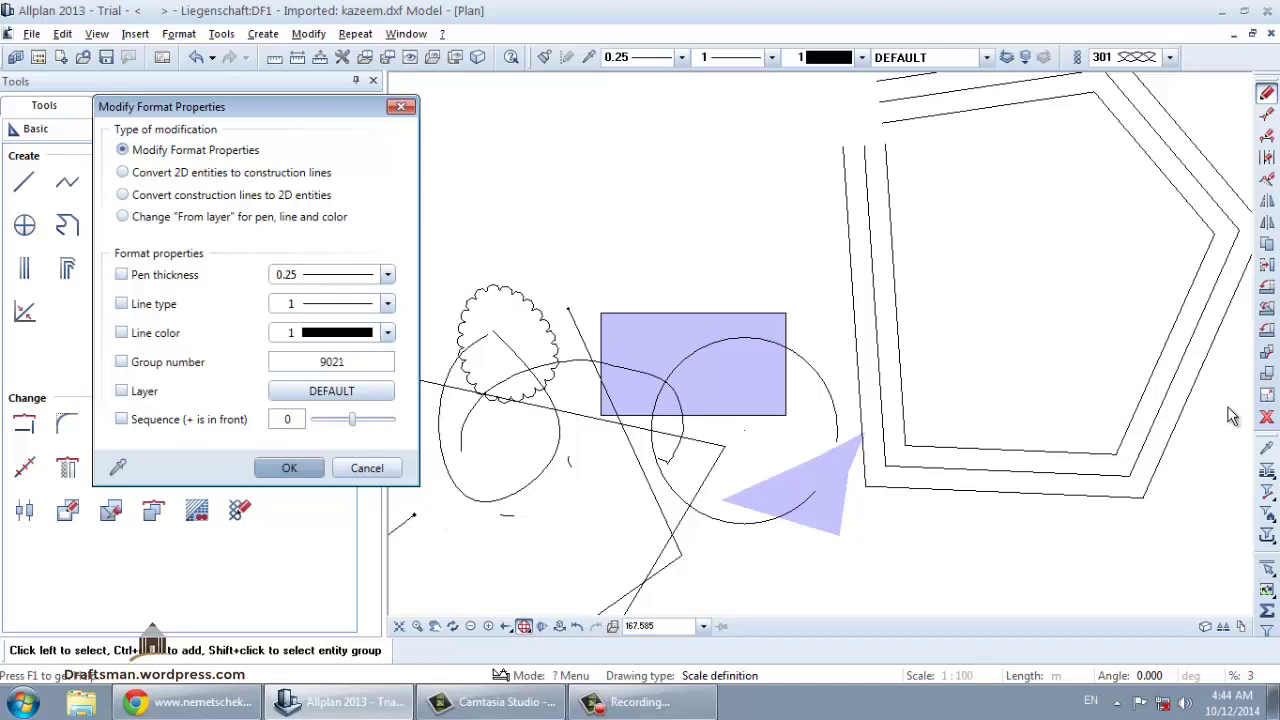
key(Escape)
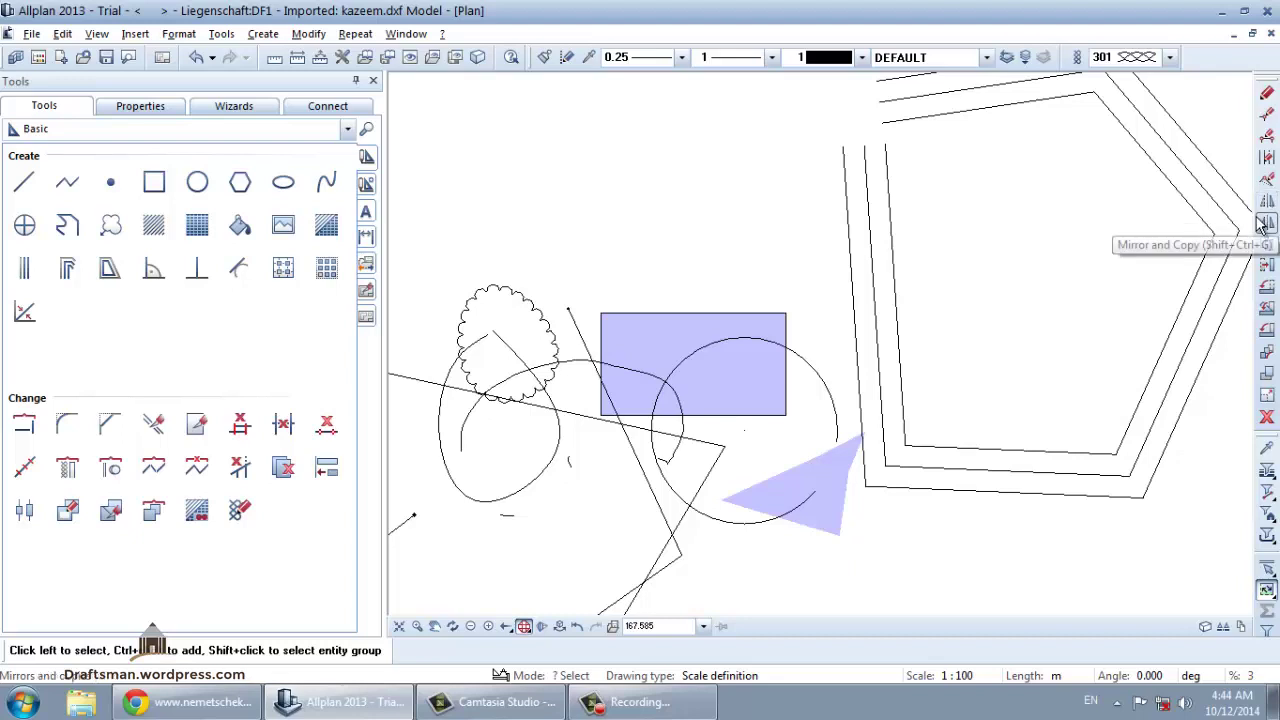
- Resize the window-selected lower-right polyline edges by factor 2.000 in X and Y
click(1267, 243)
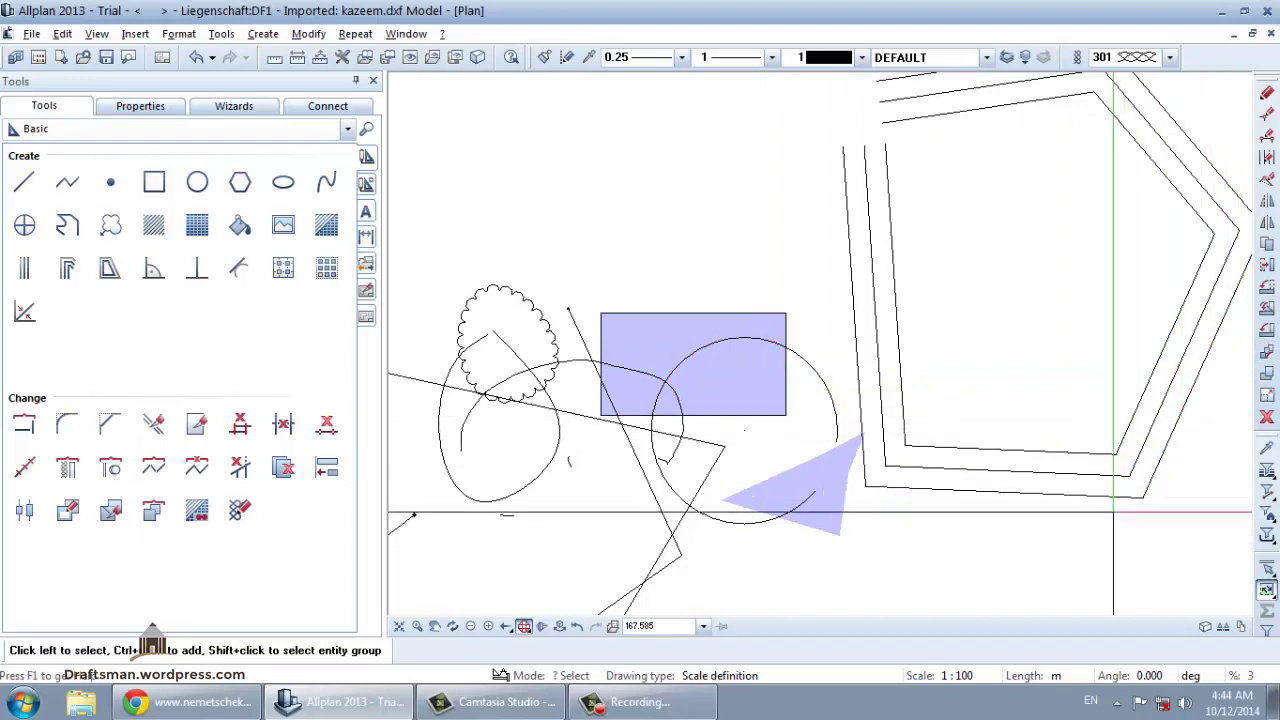
drag(1174, 520, 1109, 386)
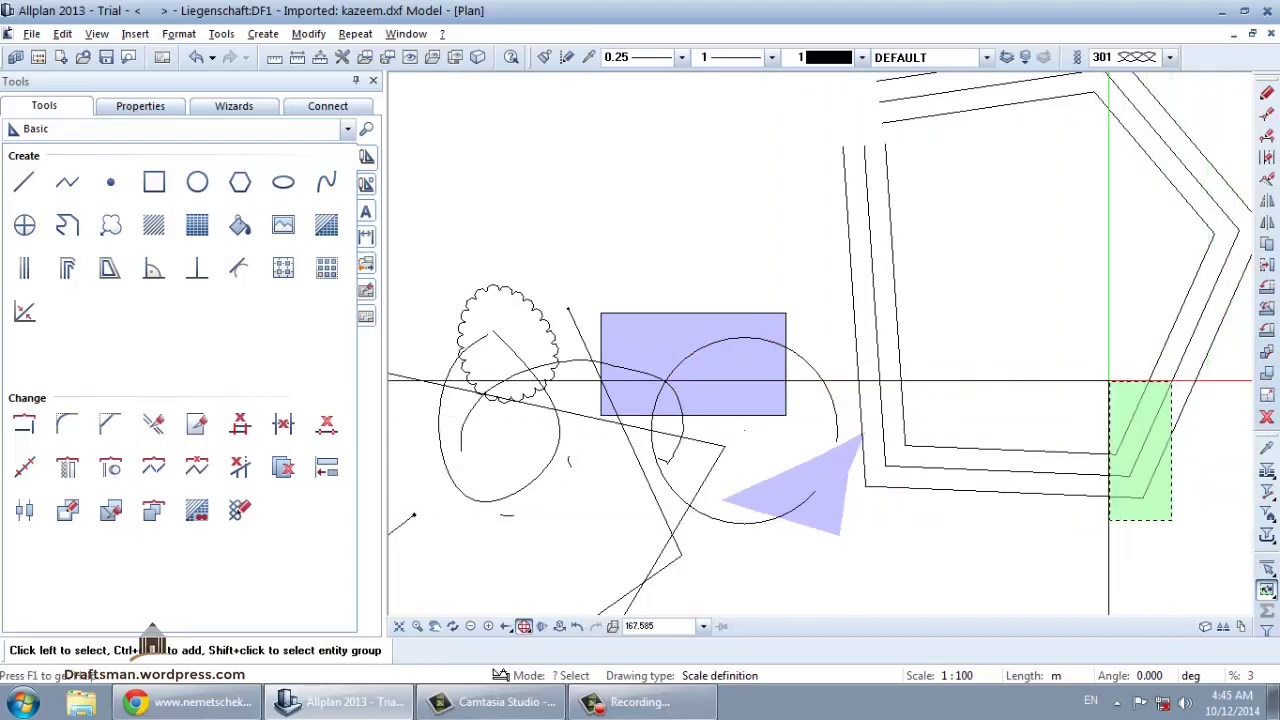
click(1268, 397)
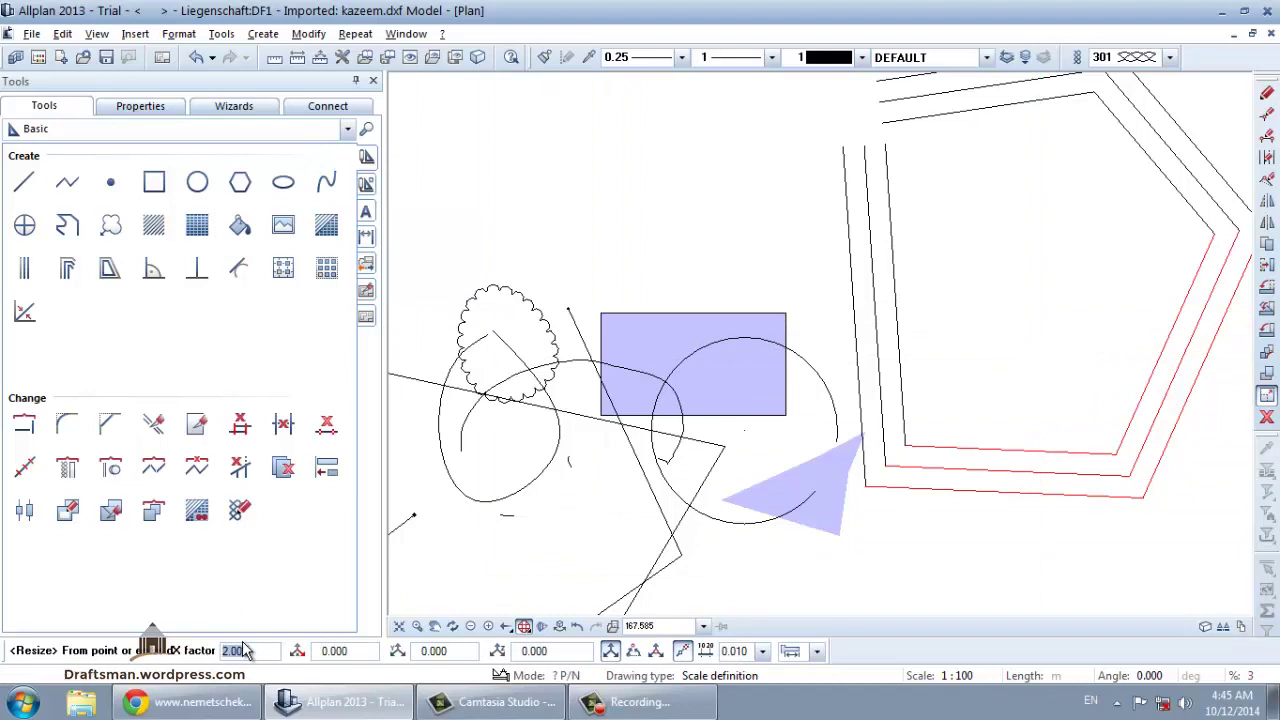
key(Return)
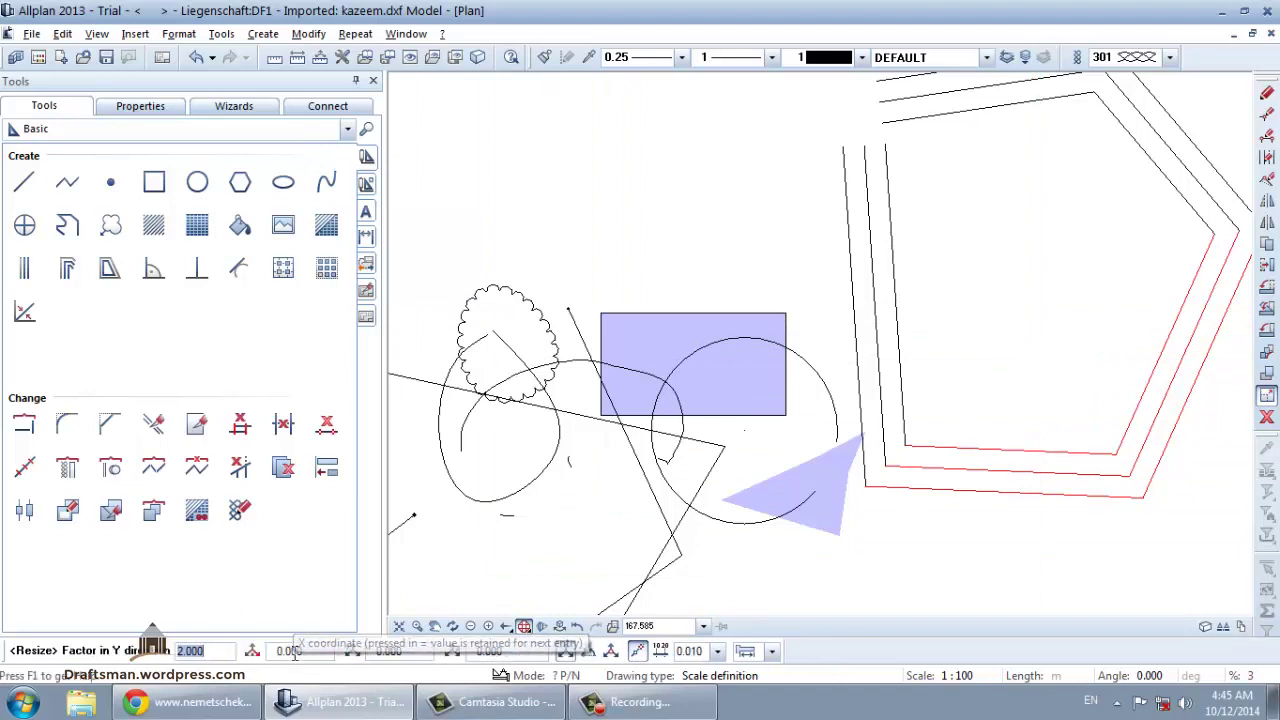
key(Return)
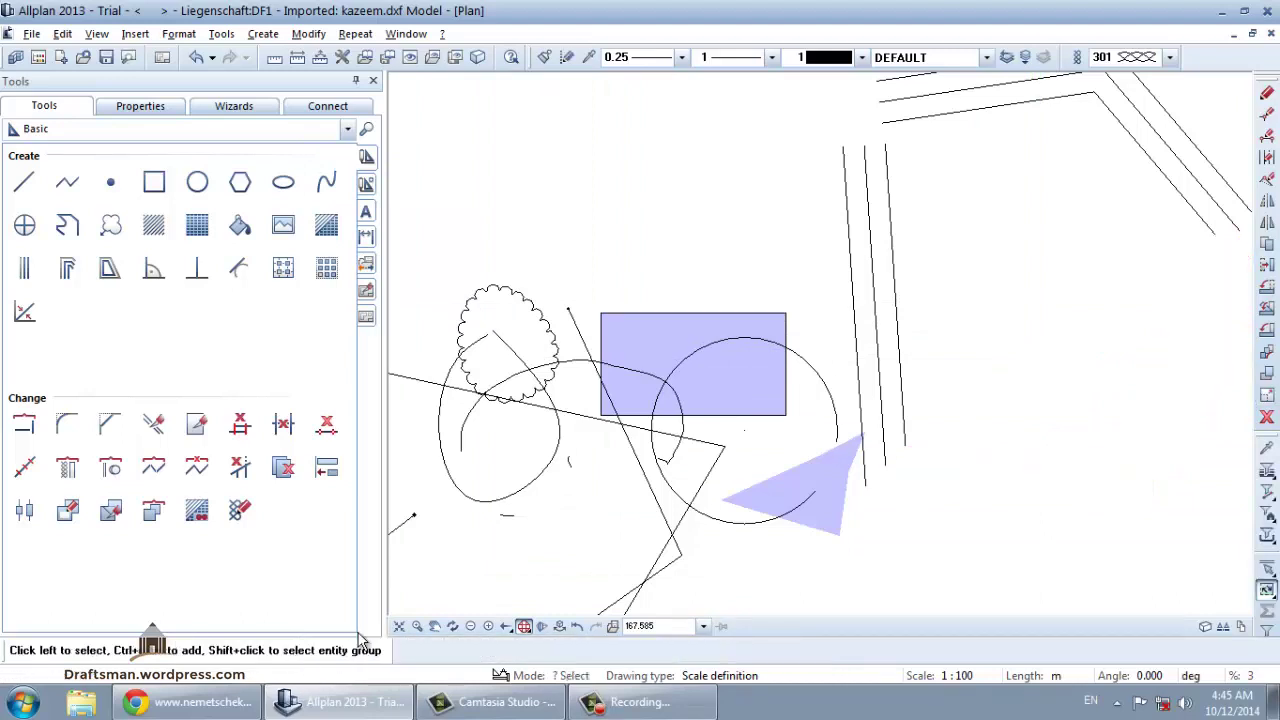
scroll(718, 456, down, 2)
scroll(718, 456, down, 2)
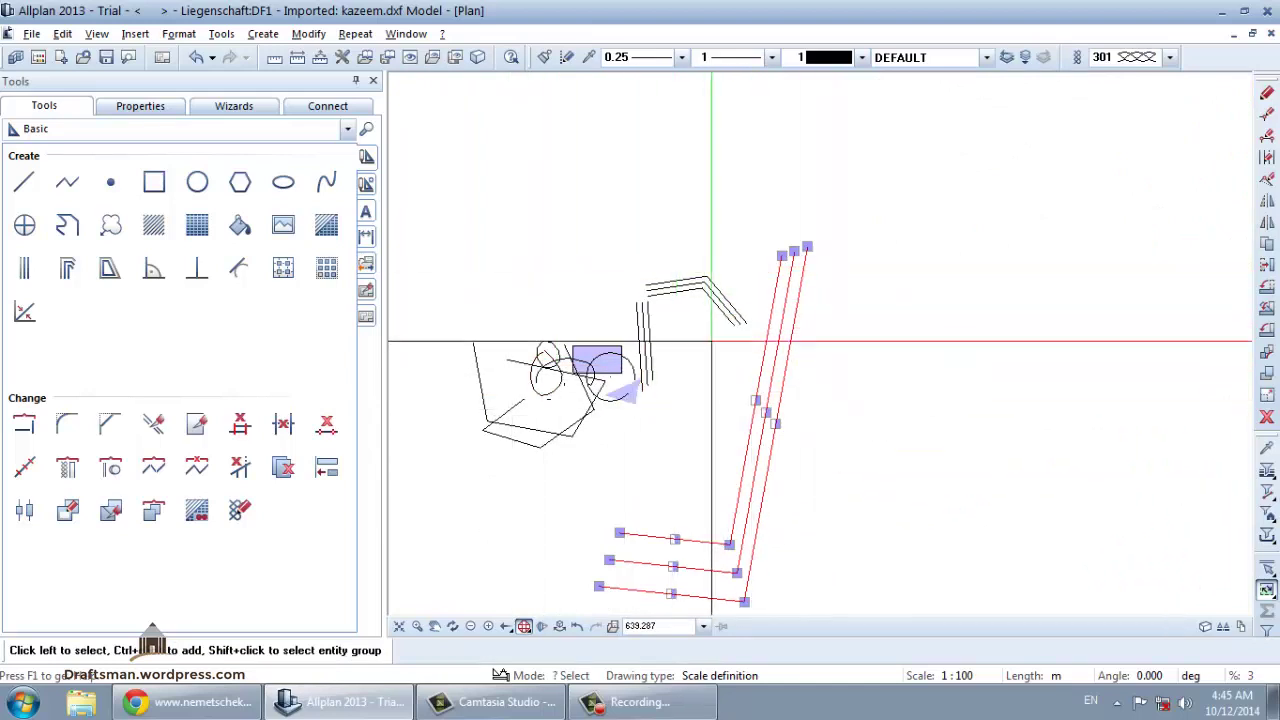
key(Escape)
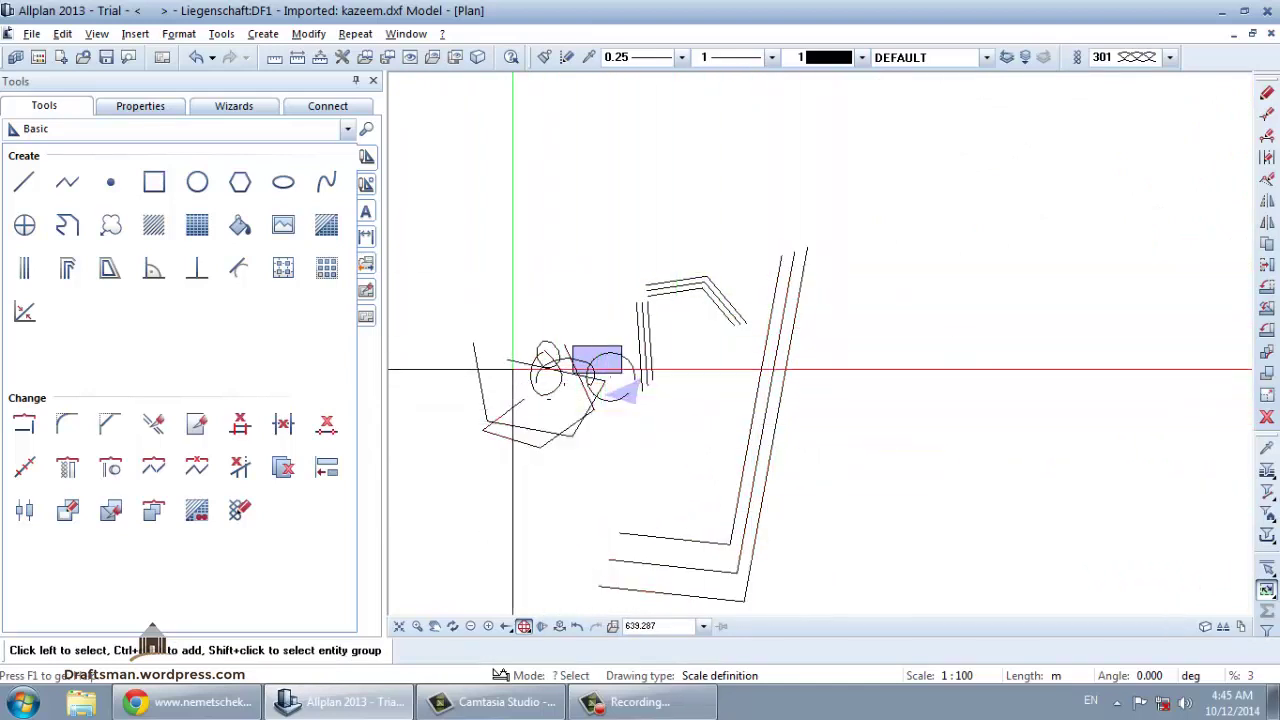
middle_drag(540, 286, 680, 266)
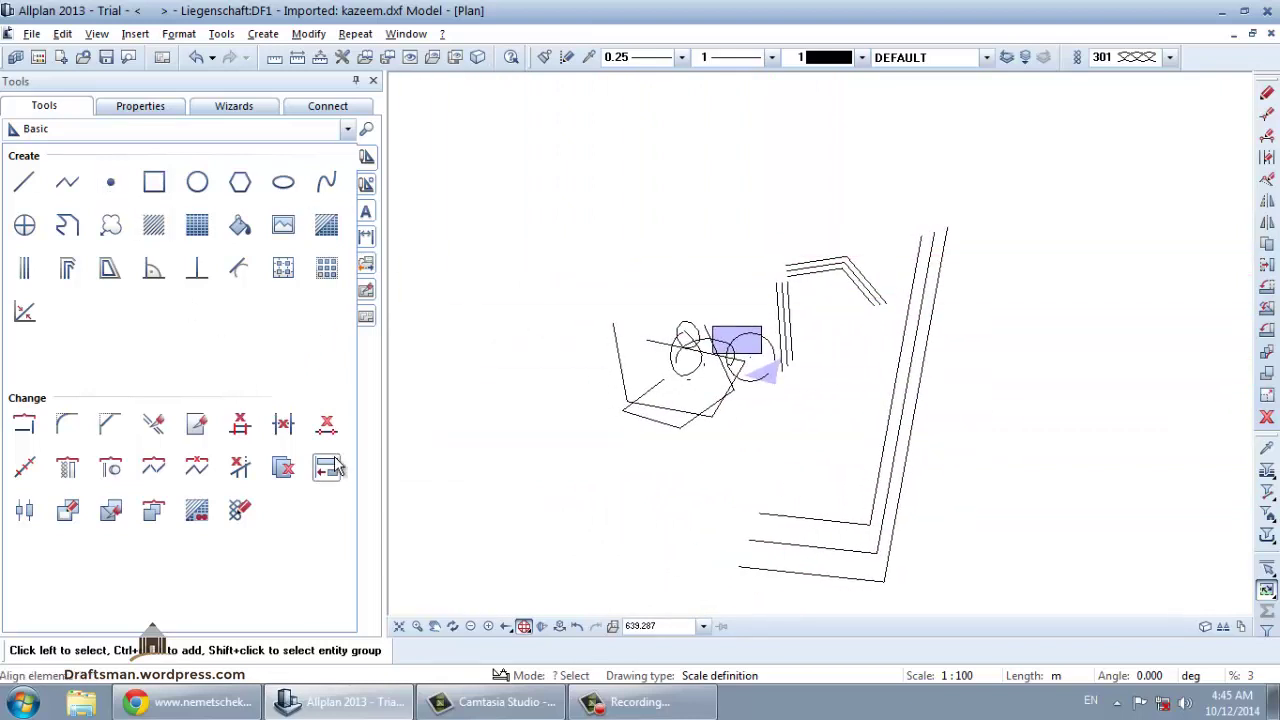
- Switch the side toolbar from the Text tools to the Dimension tool set
click(368, 213)
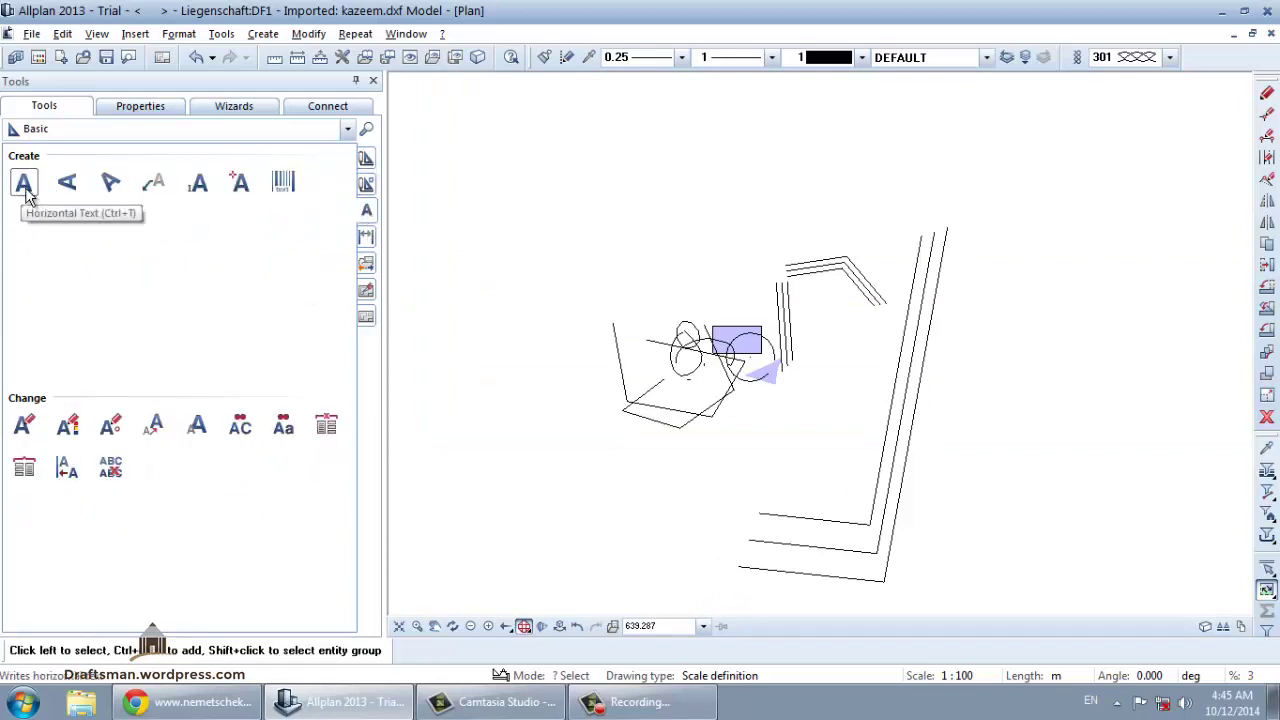
click(366, 242)
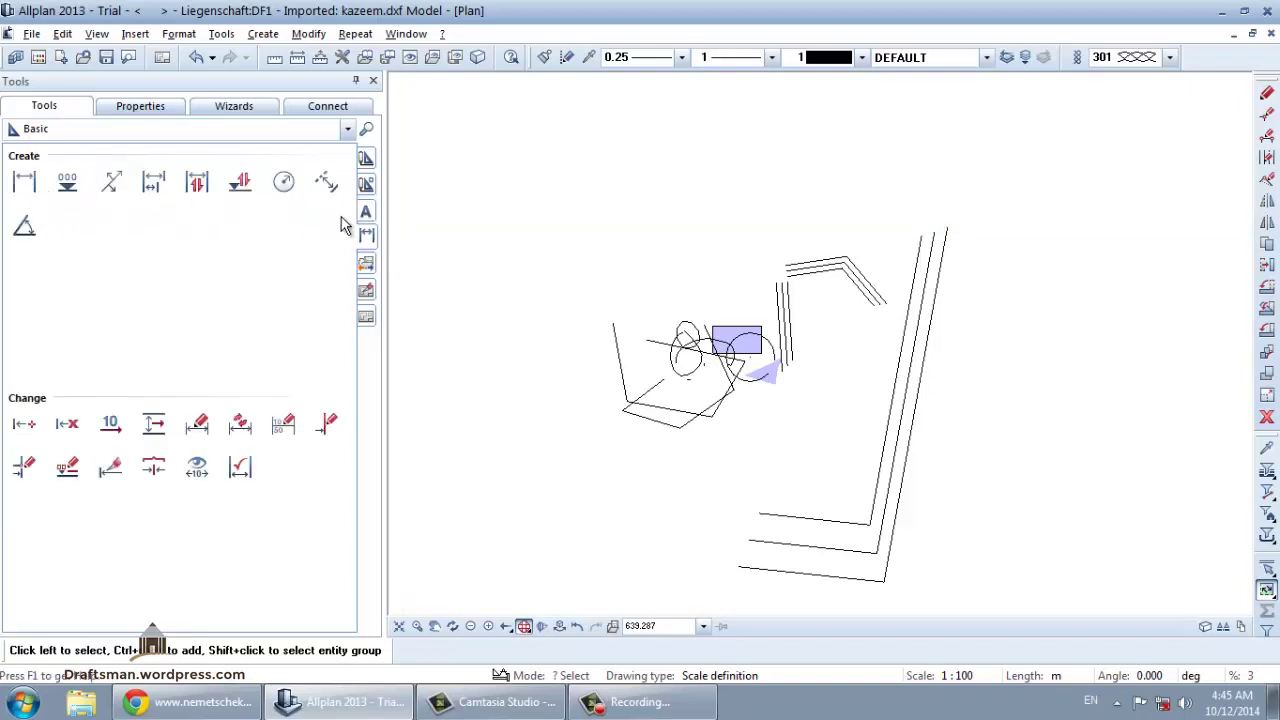